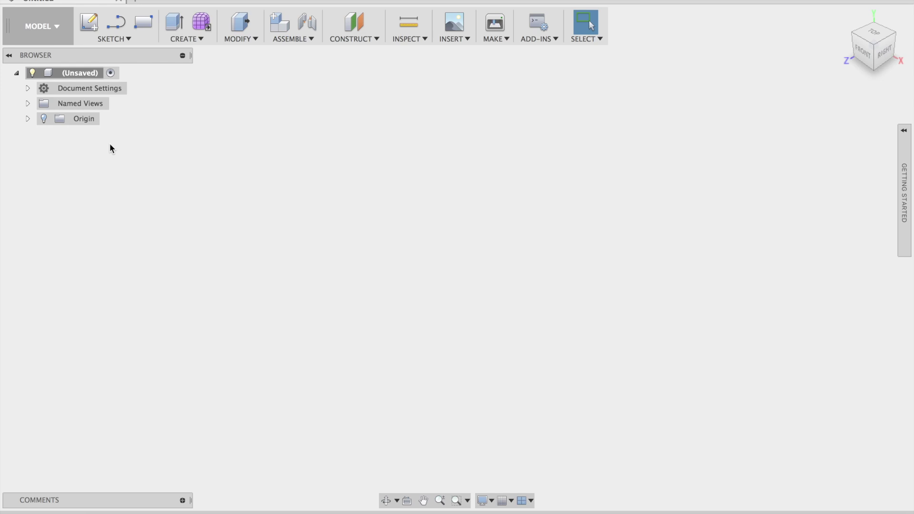
Collapse the browser panel to the side and view the empty workspace from the front.
left_click(9, 56)
mouse_move(10, 154)
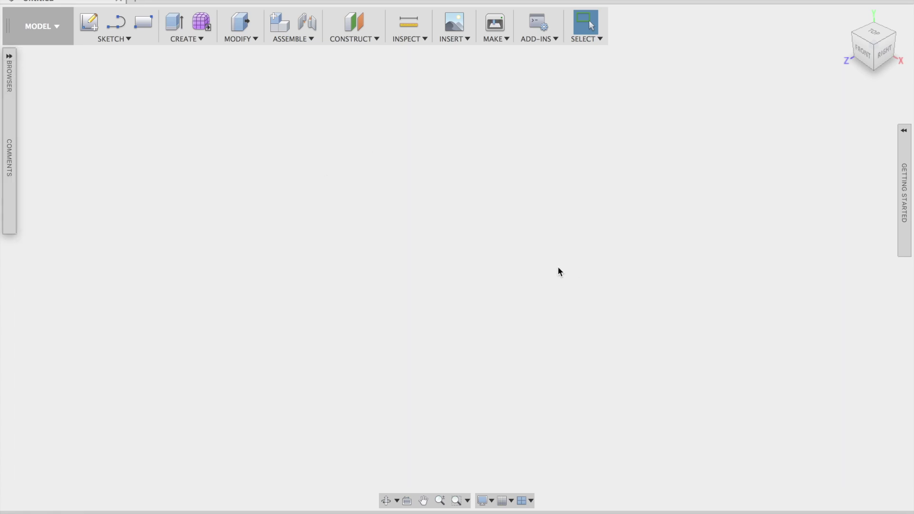
mouse_move(903, 76)
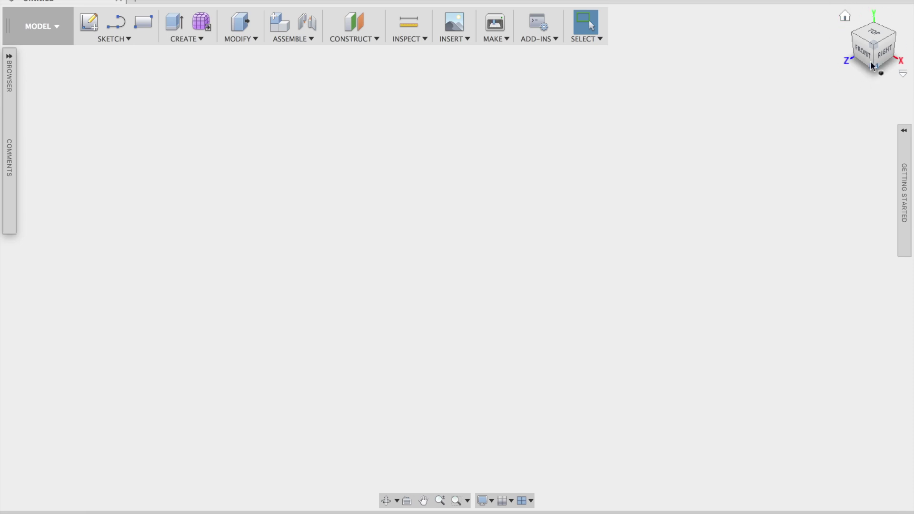
left_click(865, 58)
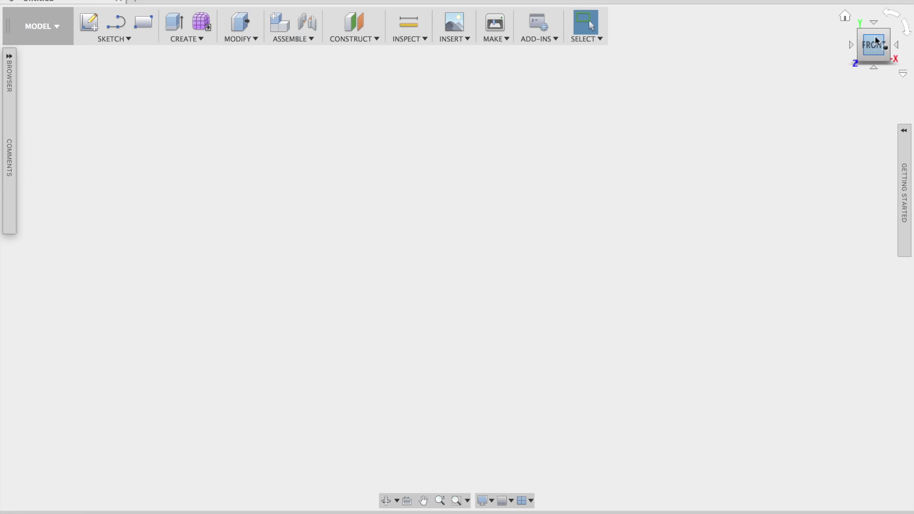
Try the Top and Right ViewCube faces, roll the view both ways, then tilt to an angled view.
left_click(875, 22)
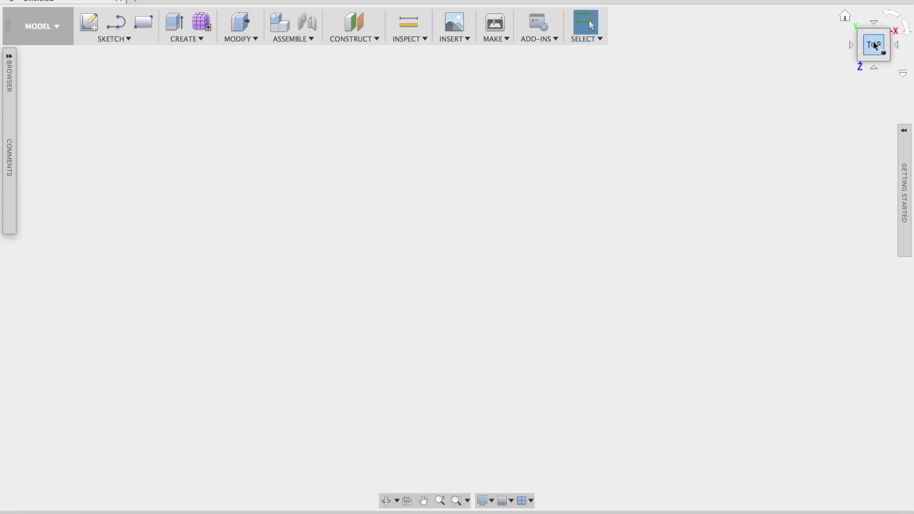
left_click(896, 46)
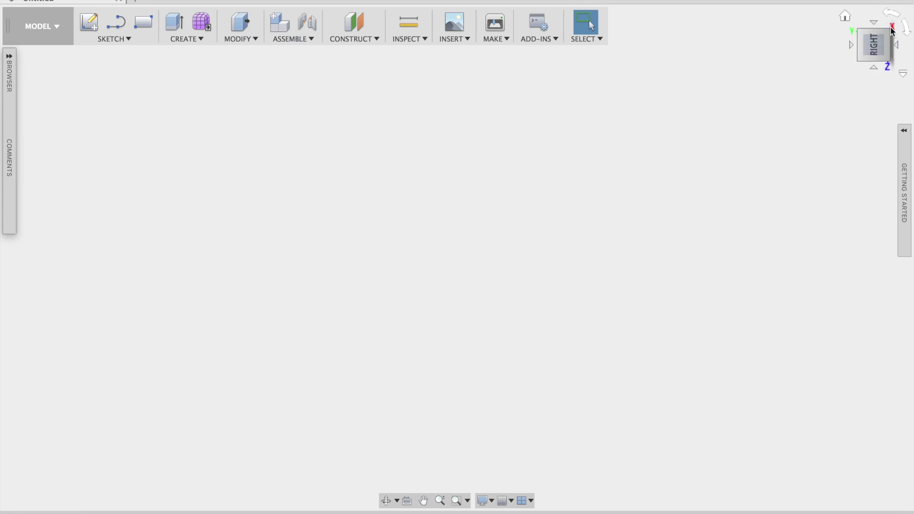
left_click(888, 21)
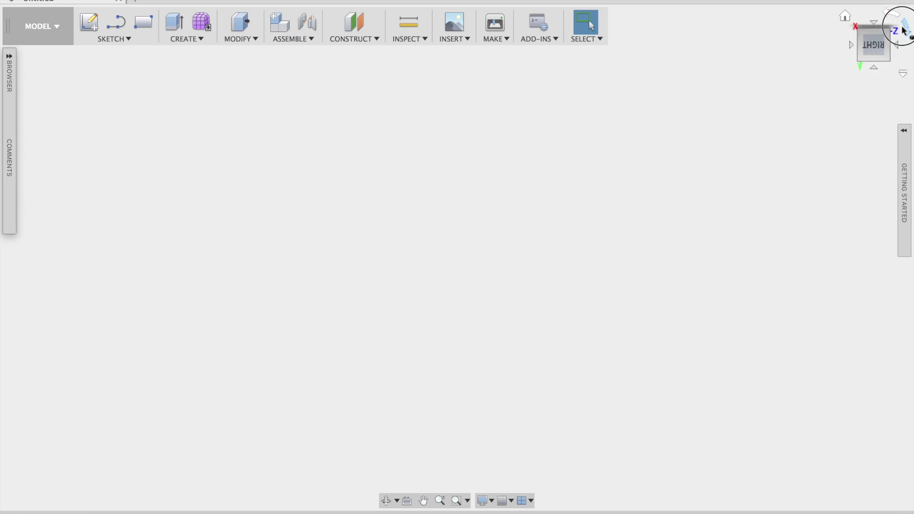
left_click(902, 28)
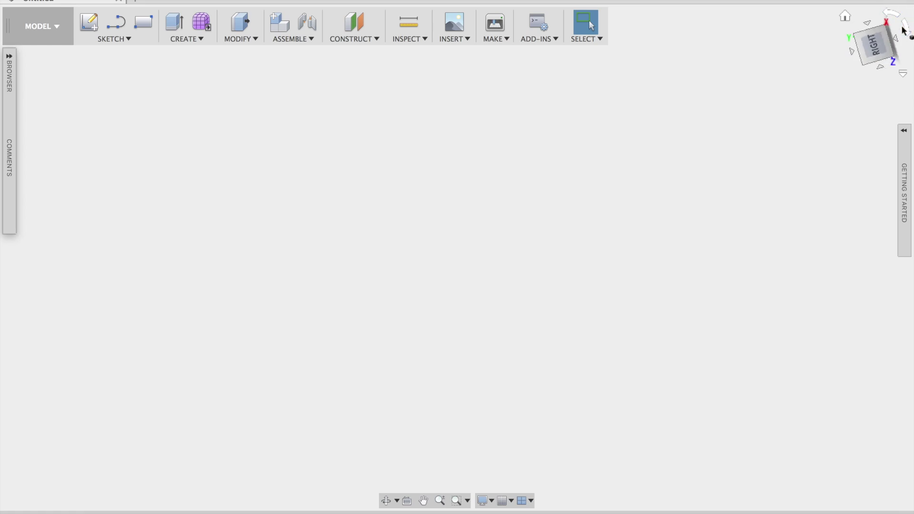
left_click(861, 32)
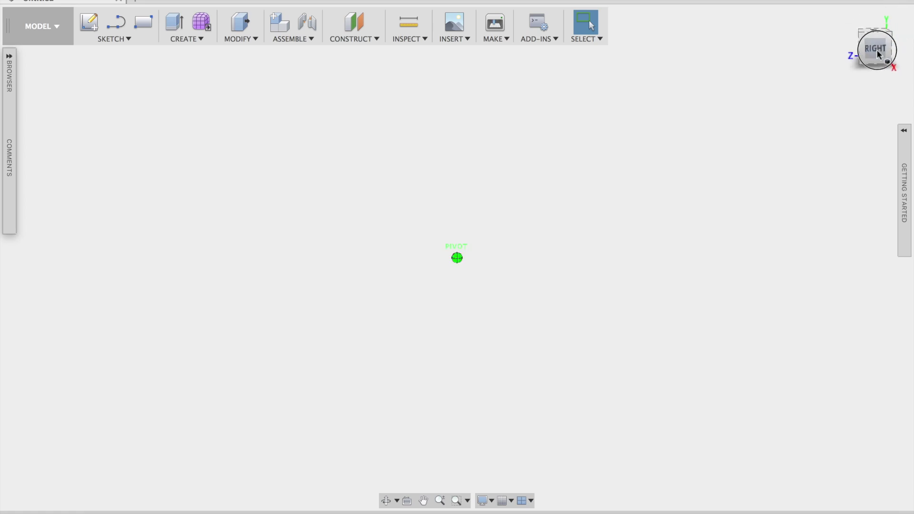
Look straight down from the TOP with the view rotated upright.
left_click(873, 30)
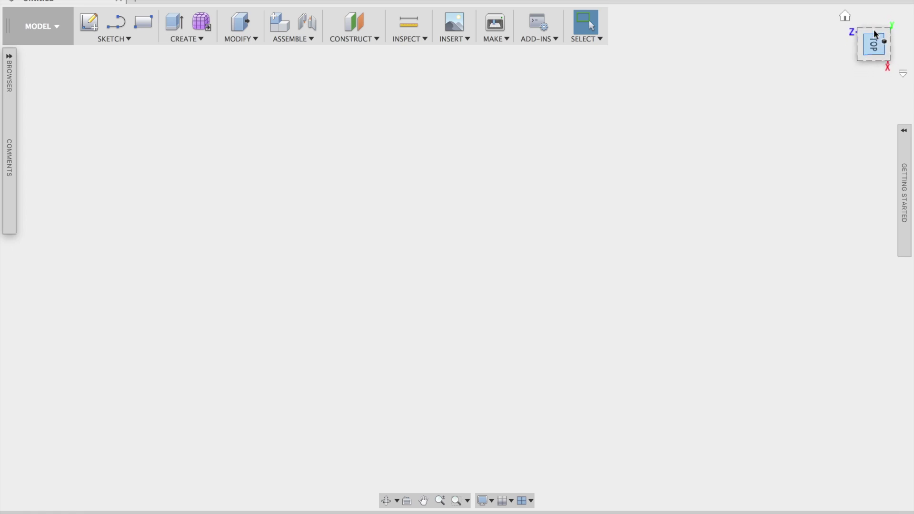
left_click(887, 16)
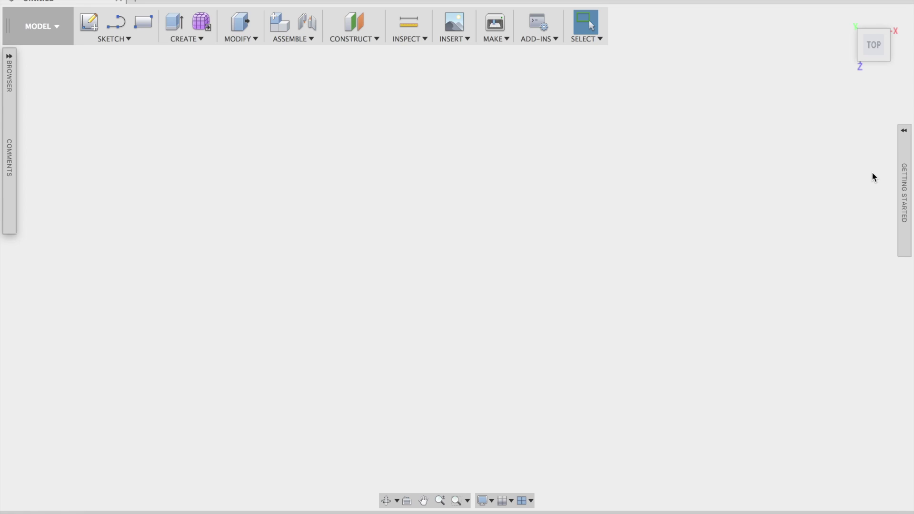
mouse_move(862, 19)
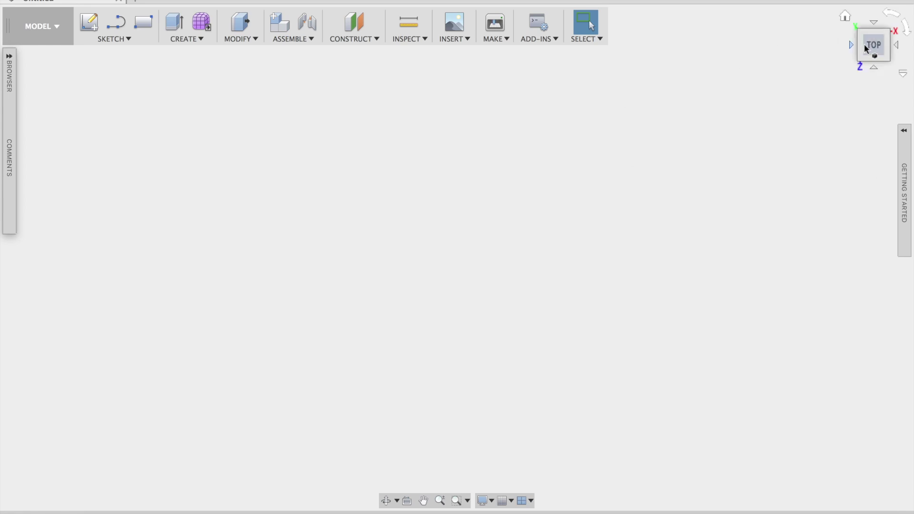
left_click(142, 24)
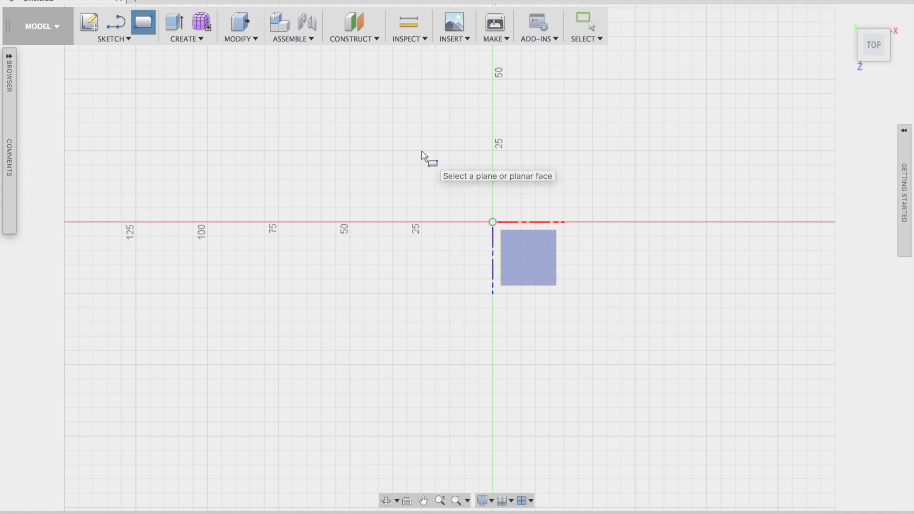
Sketch a 50 × 50 mm square centred on the origin on the XZ plane, checking it isometrically.
left_click(386, 186)
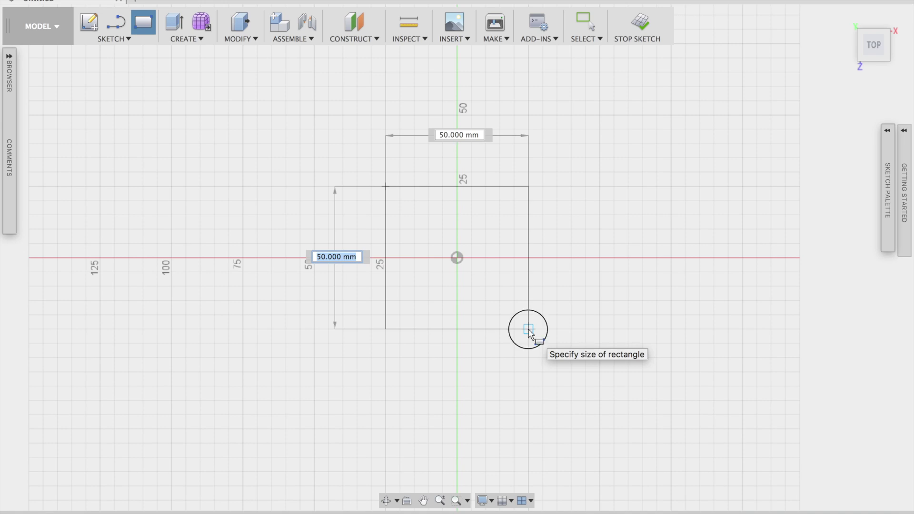
left_click(528, 329)
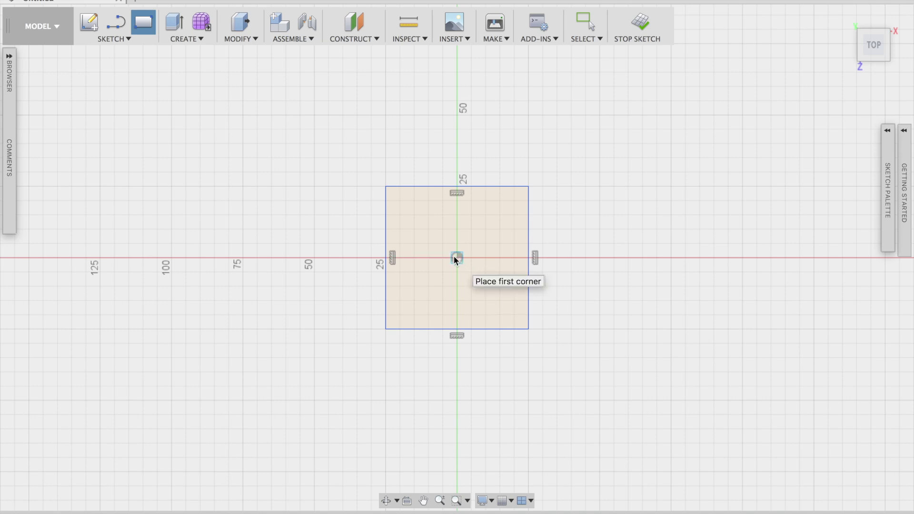
left_click(888, 61)
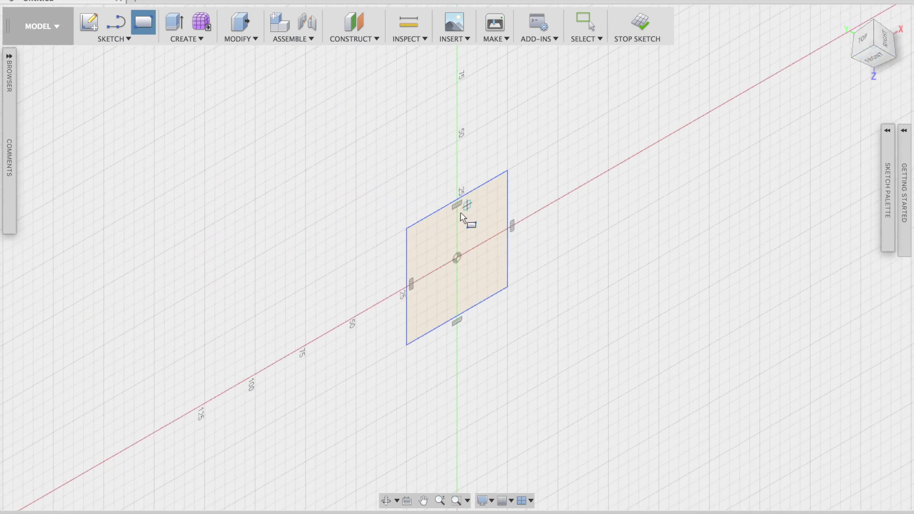
left_click(866, 44)
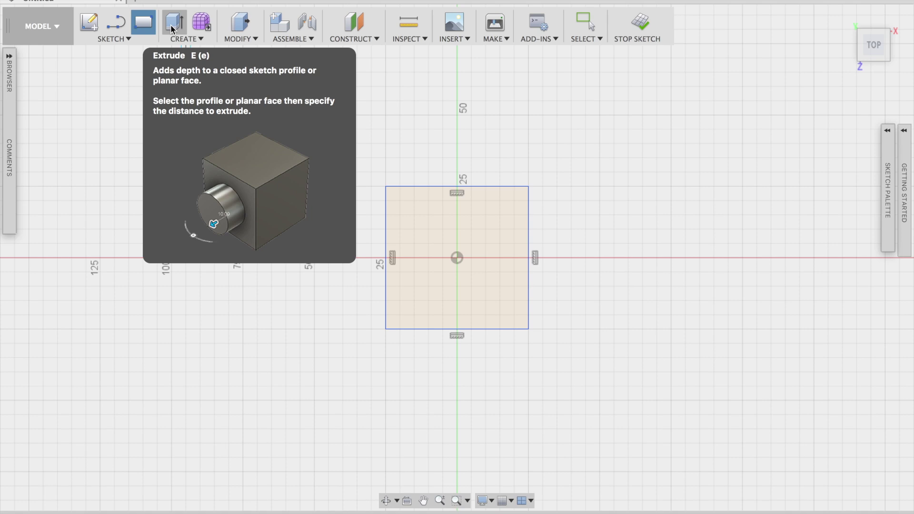
left_click(173, 29)
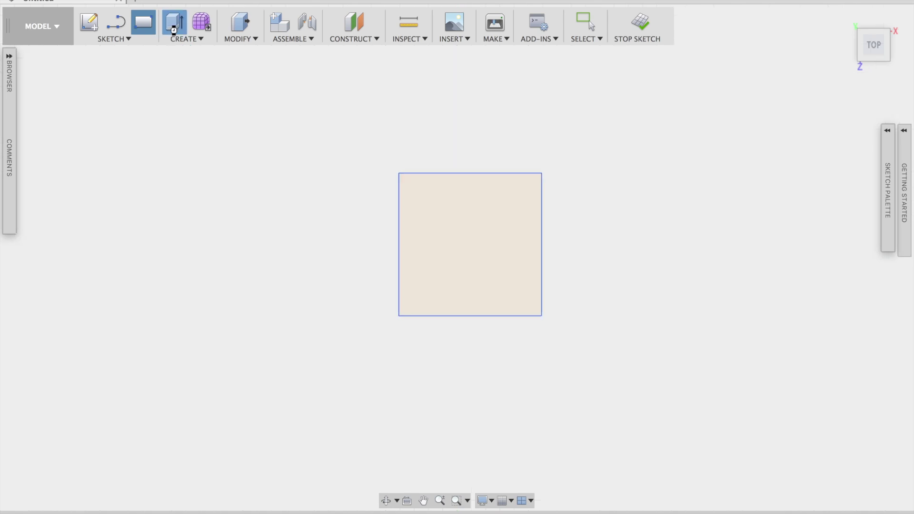
Extrude the square profile 50 mm into a solid cube and view it from an isometric corner.
left_click(499, 193)
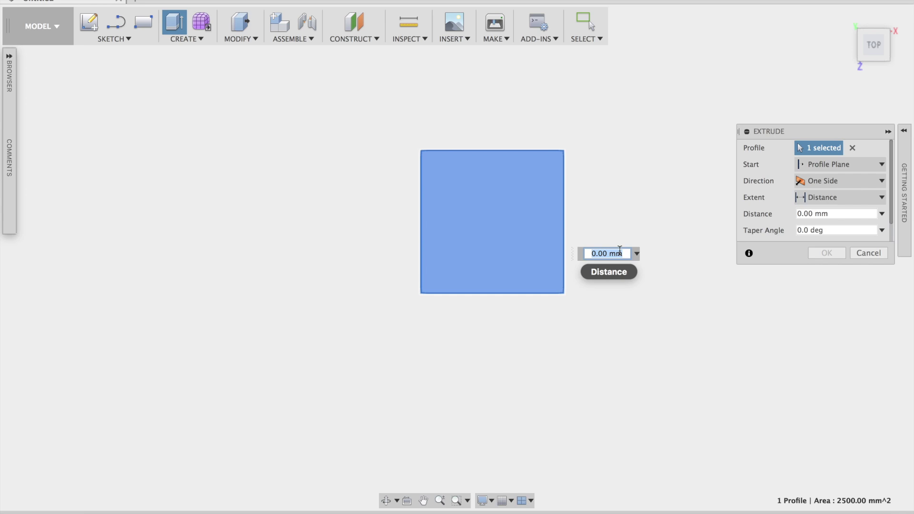
type("50.00")
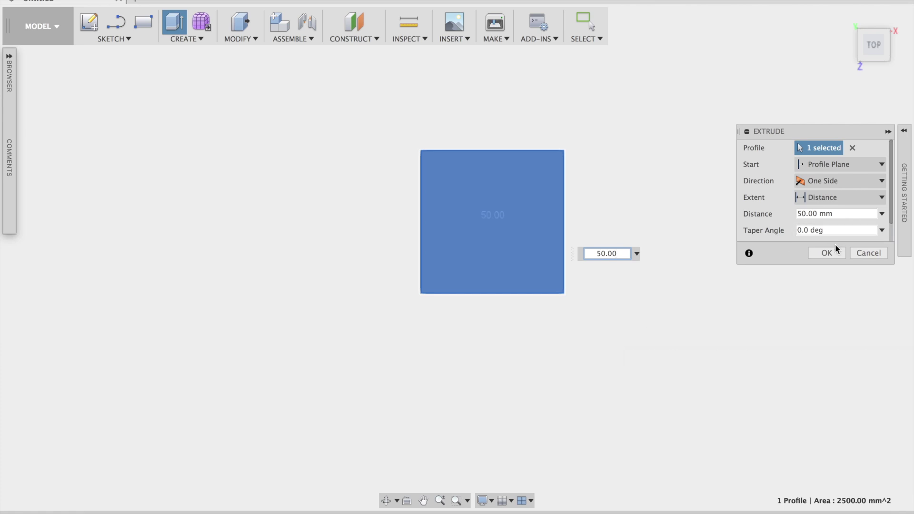
left_click(825, 253)
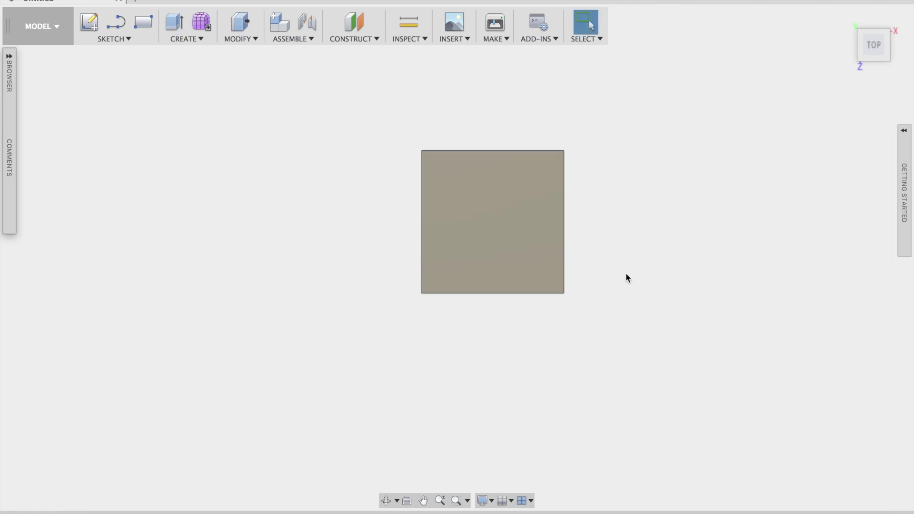
mouse_move(879, 61)
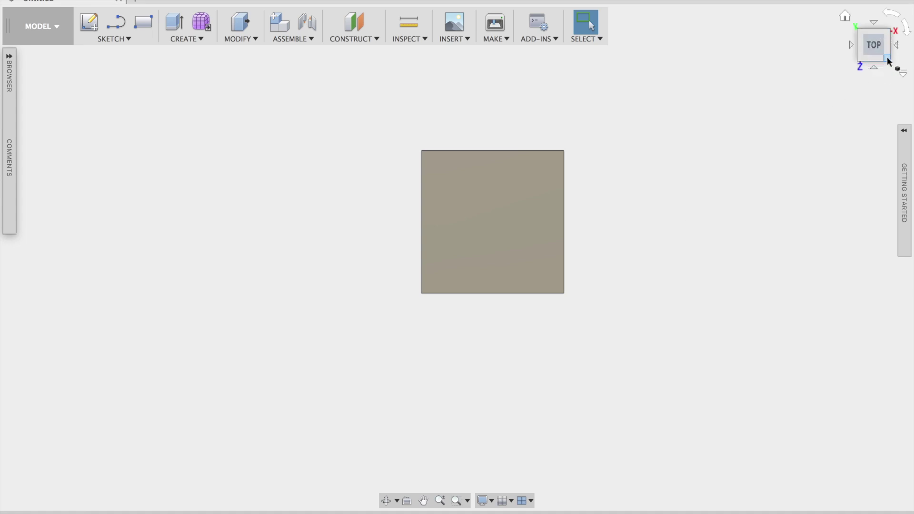
left_click(887, 58)
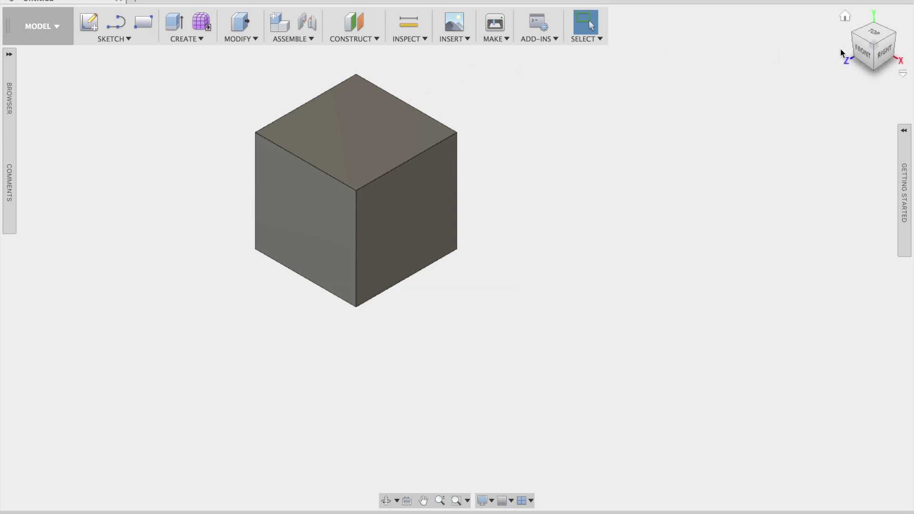
Show the cube head-on from its RIGHT face using the ViewCube.
left_click(885, 57)
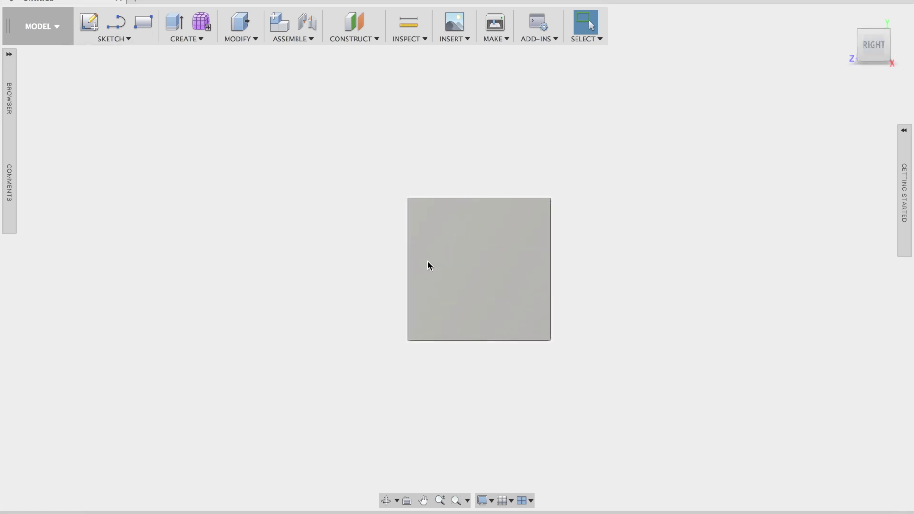
Sketch a 20 × 20 mm square centred on the cube's right face, checking it at an angle.
left_click(90, 22)
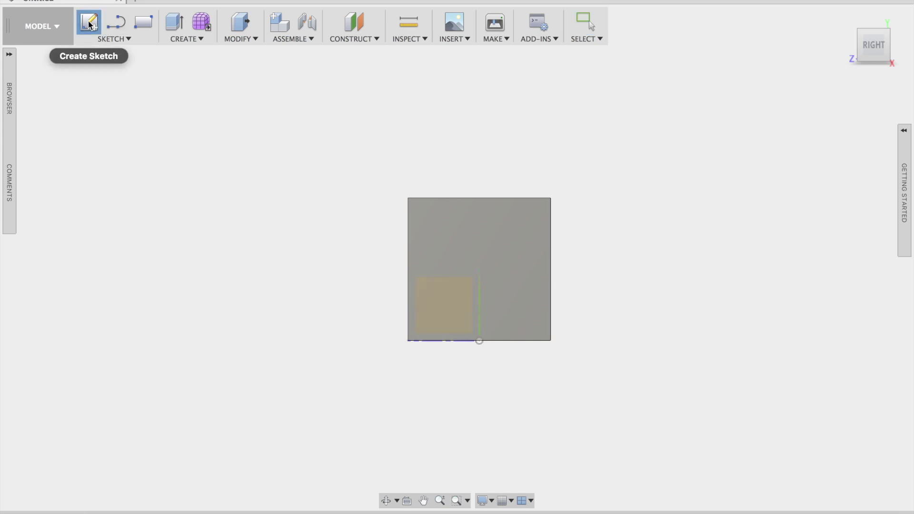
left_click(450, 233)
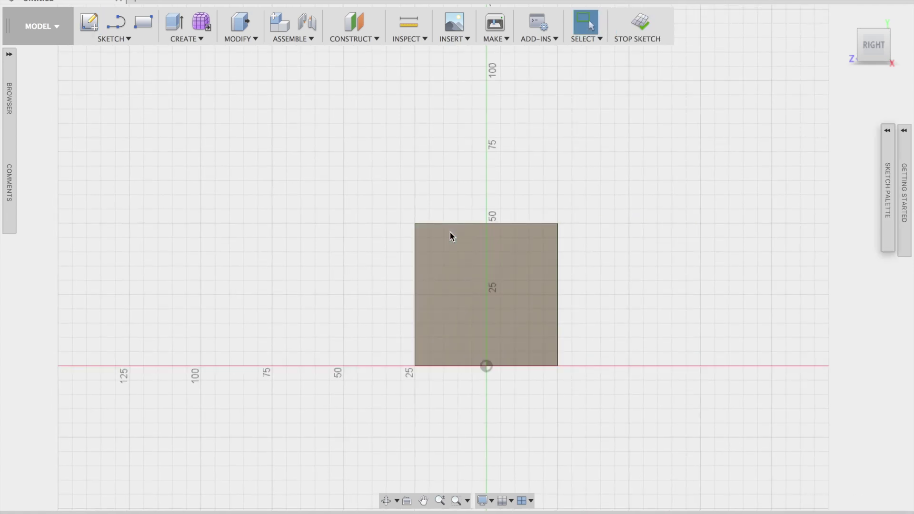
left_click(154, 32)
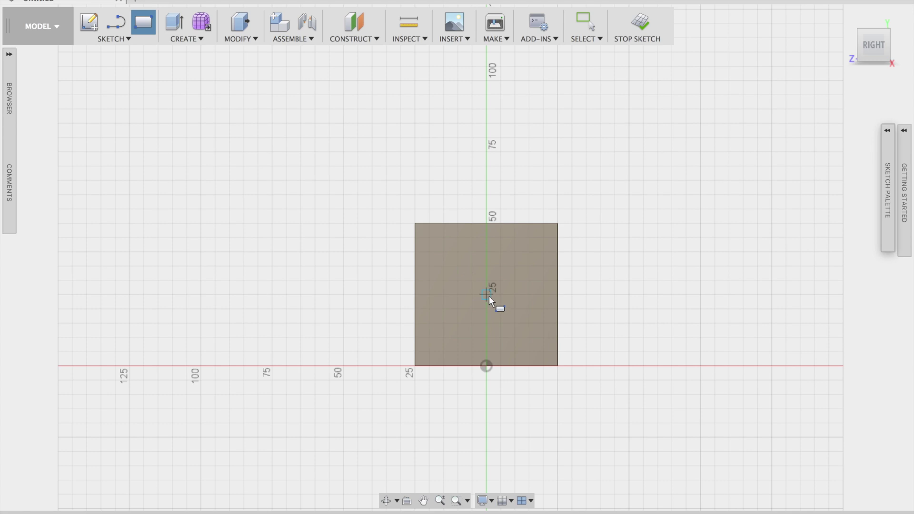
left_click(458, 266)
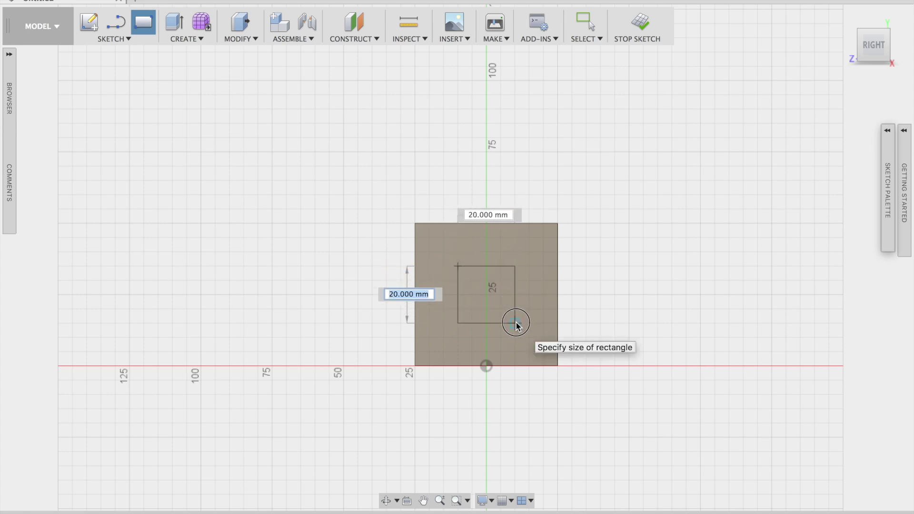
key("Tab")
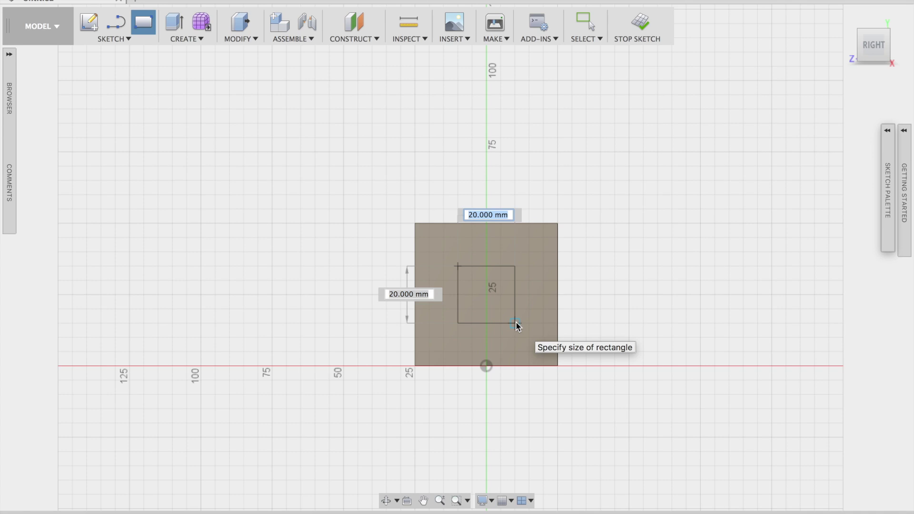
left_click(516, 322)
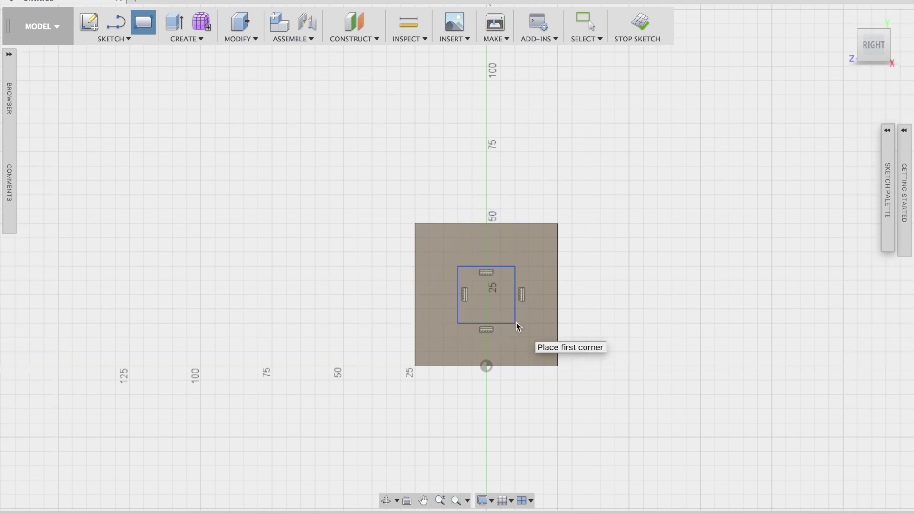
left_click(862, 31)
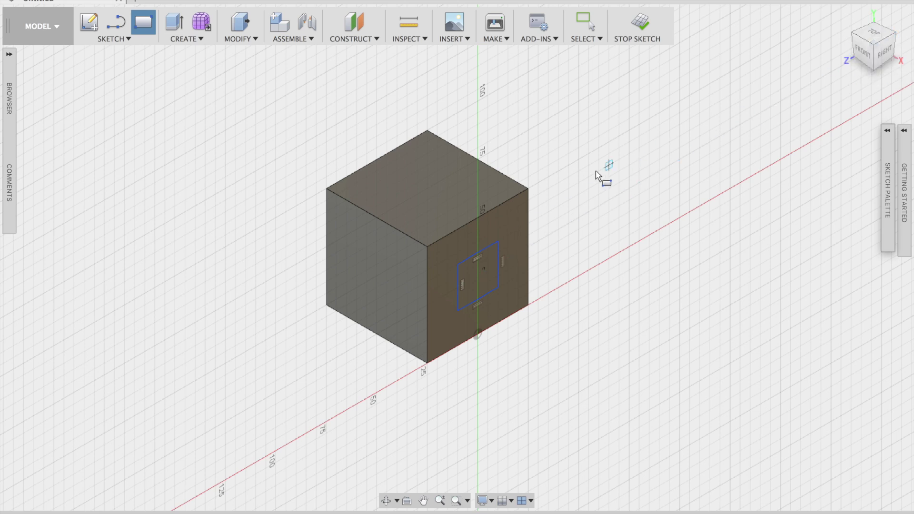
left_click(884, 51)
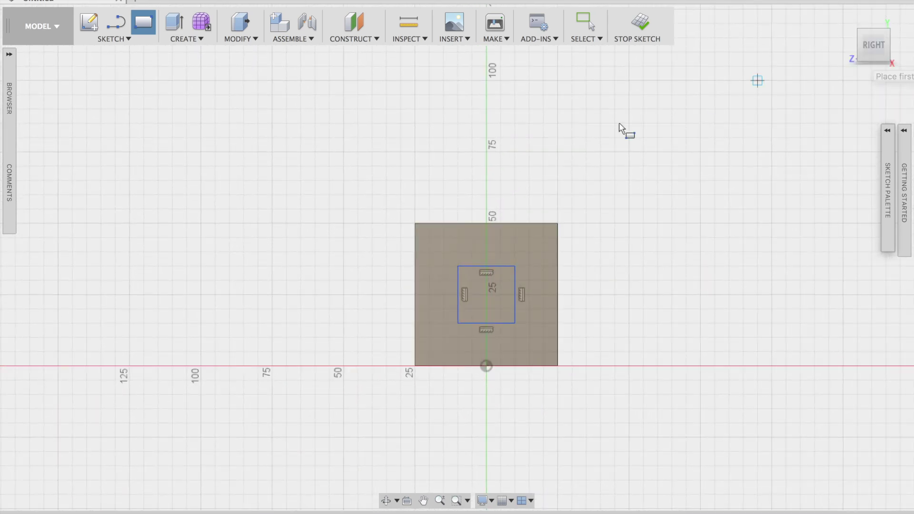
Extrude the inner square 20 mm outward as a Join boss, then view the cube from the FRONT.
left_click(176, 25)
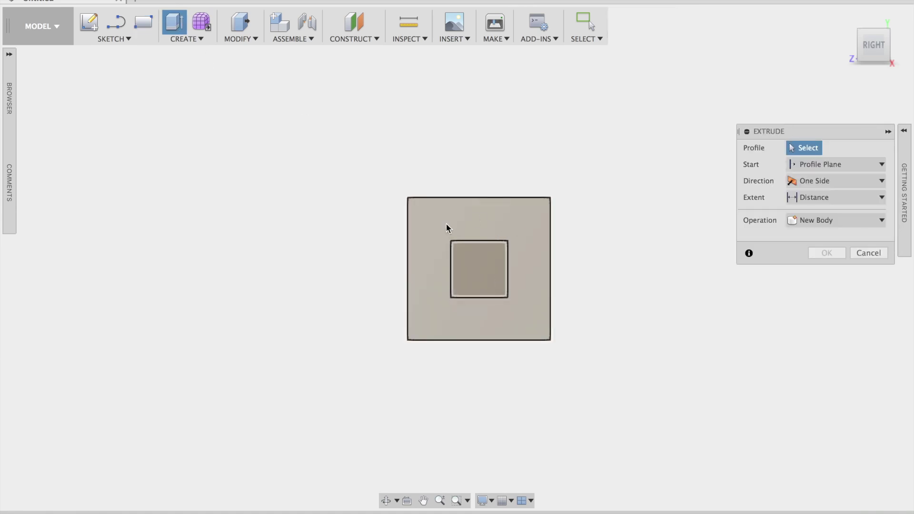
left_click(493, 284)
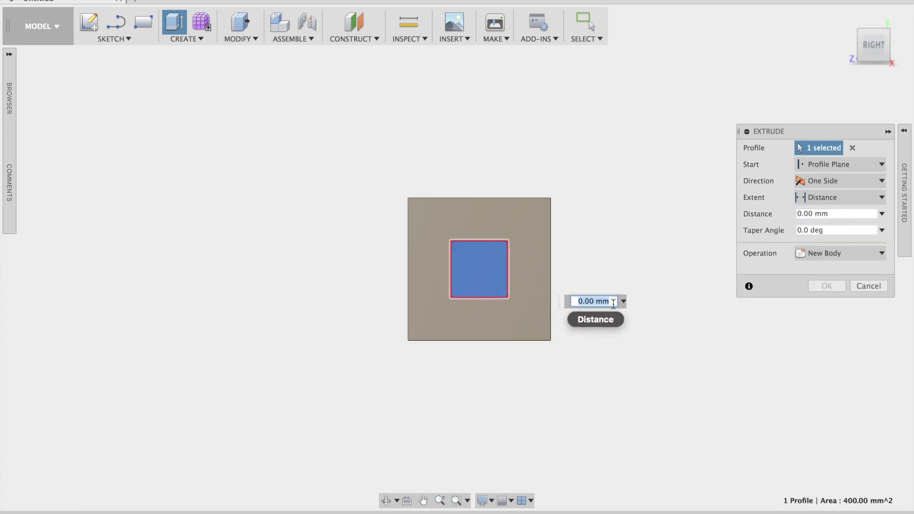
type("20")
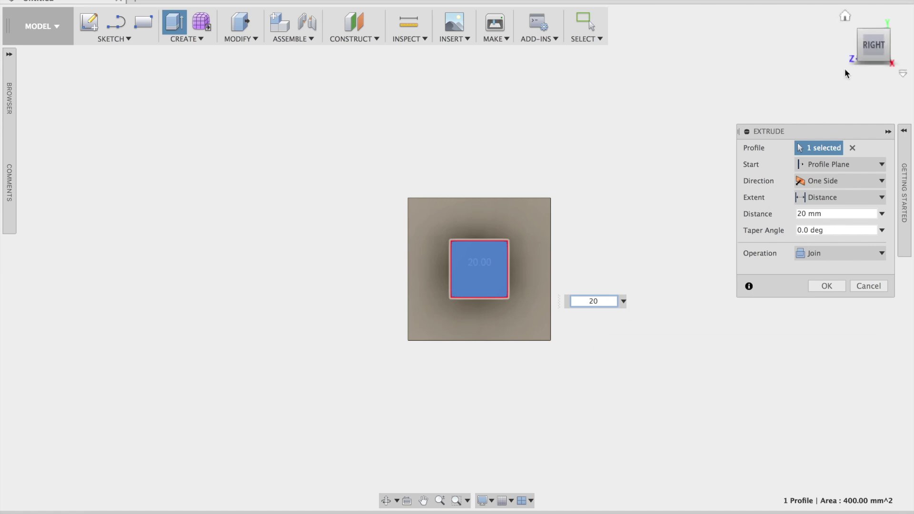
left_click(863, 36)
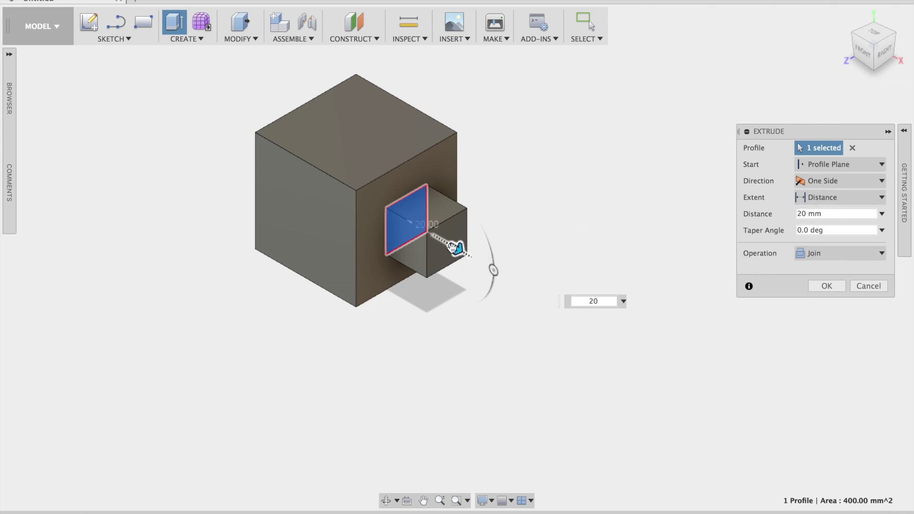
mouse_move(457, 248)
left_mouse_down()
mouse_move(534, 284)
mouse_move(454, 246)
left_mouse_up()
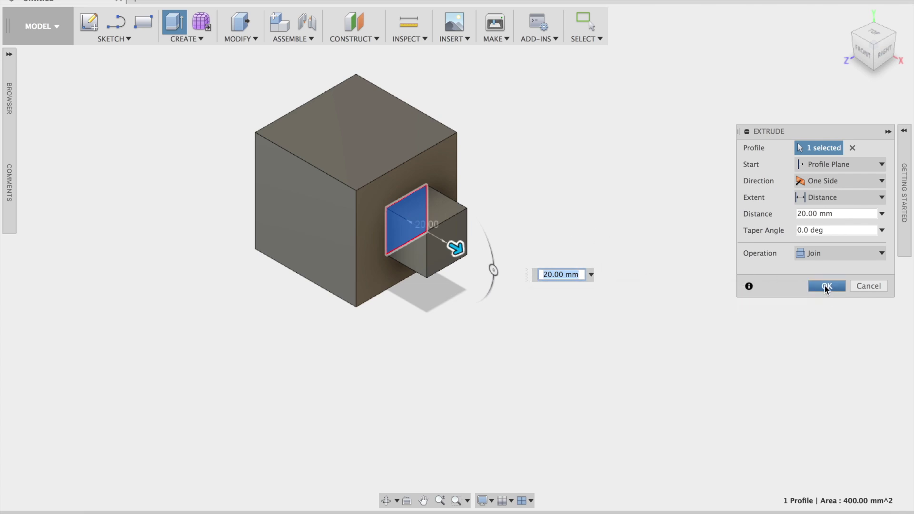
left_click(824, 258)
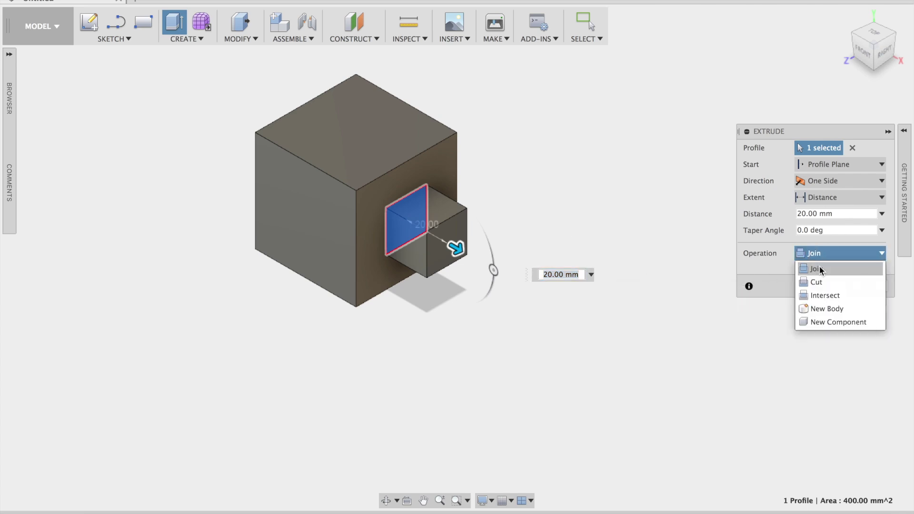
left_click(824, 268)
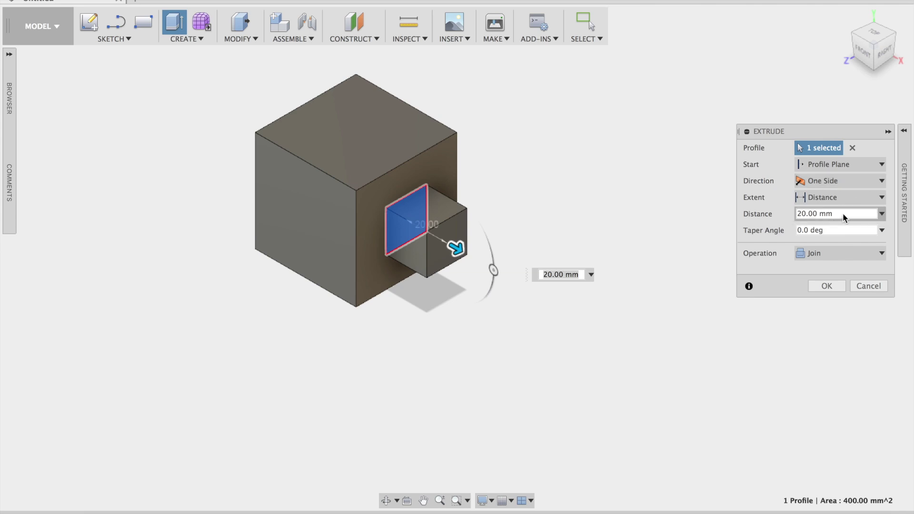
left_click(826, 286)
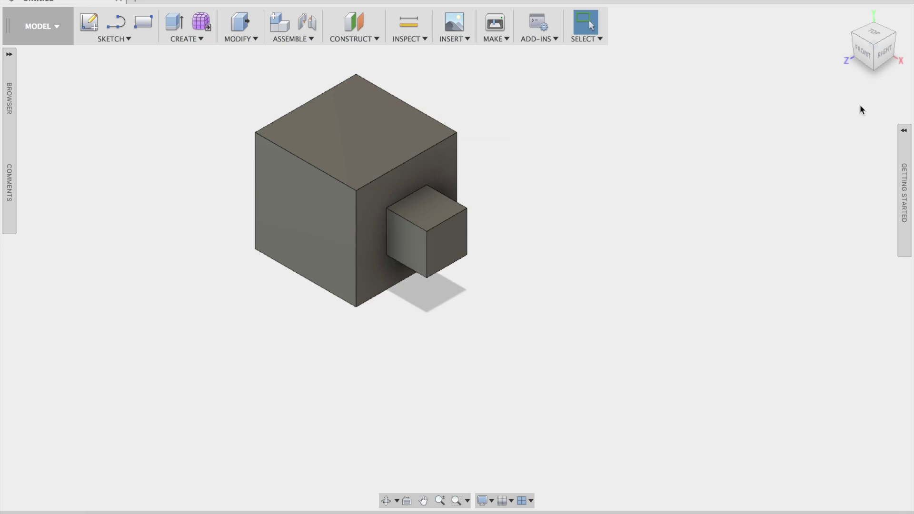
left_click(865, 56)
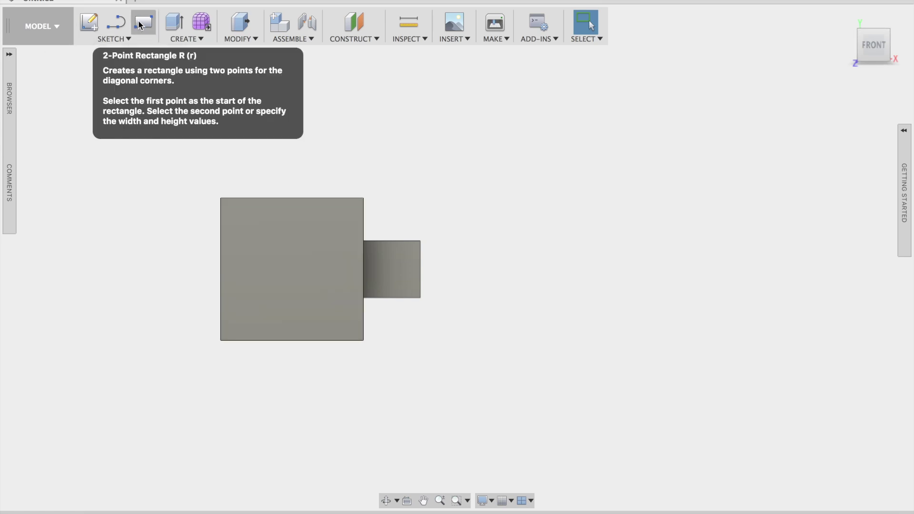
Start a new sketch on the cube's front face.
left_click(90, 26)
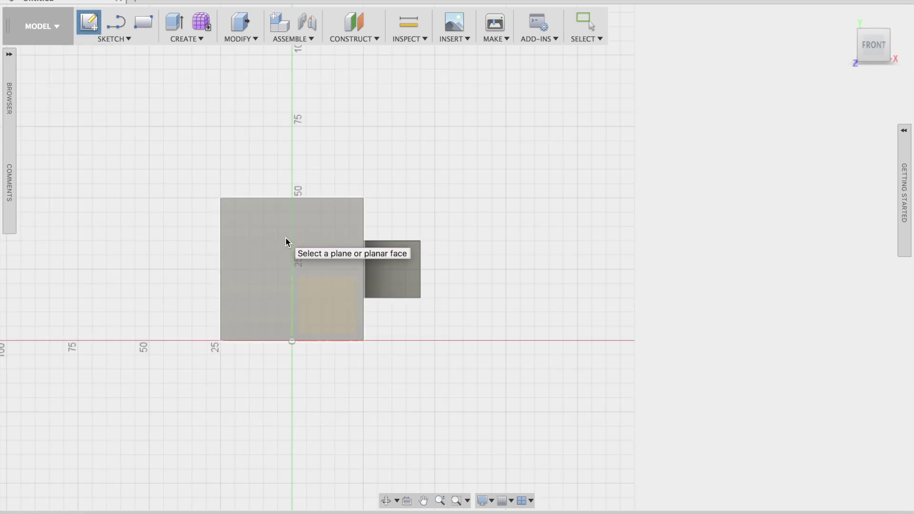
left_click(254, 234)
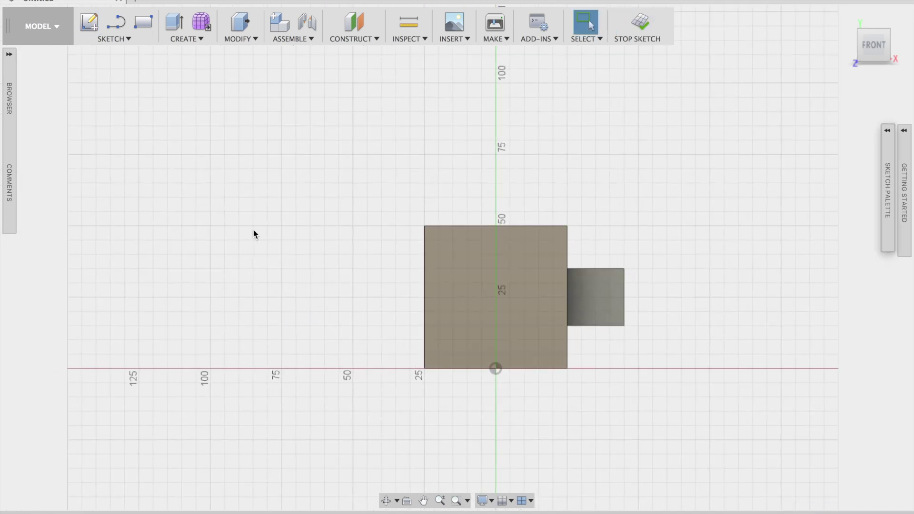
left_click(129, 39)
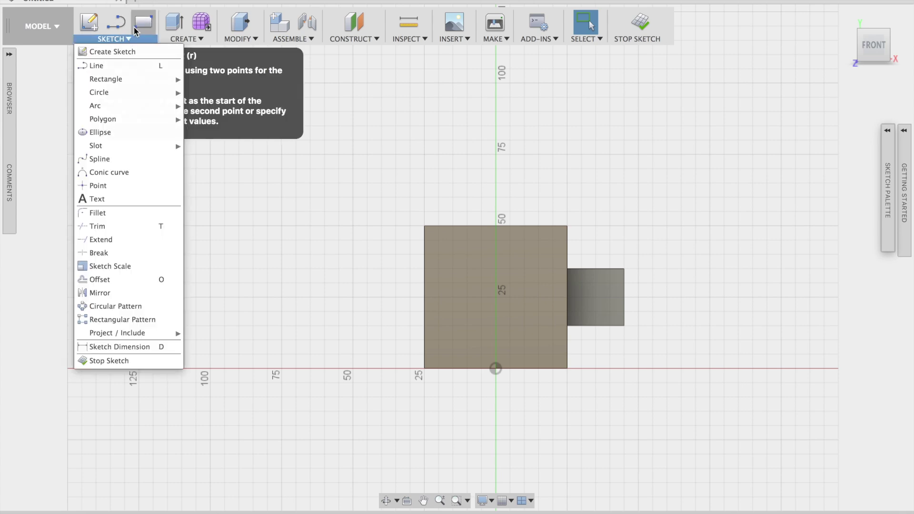
Draw a 20 mm Center Diameter Circle at the centre of the front face.
mouse_move(100, 93)
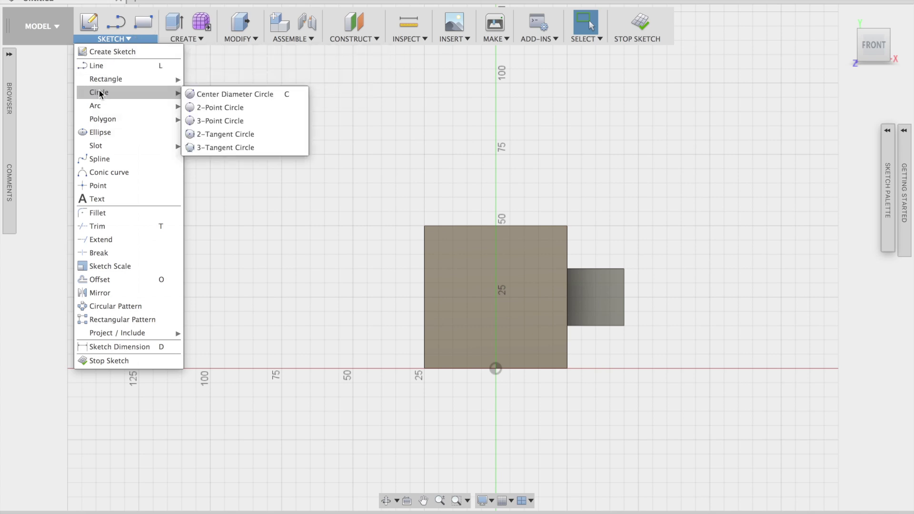
left_click(210, 95)
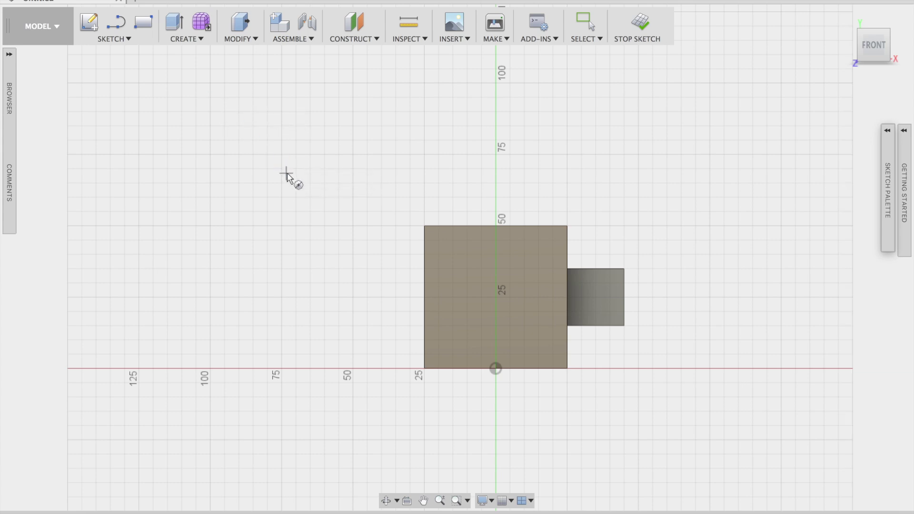
left_click(495, 297)
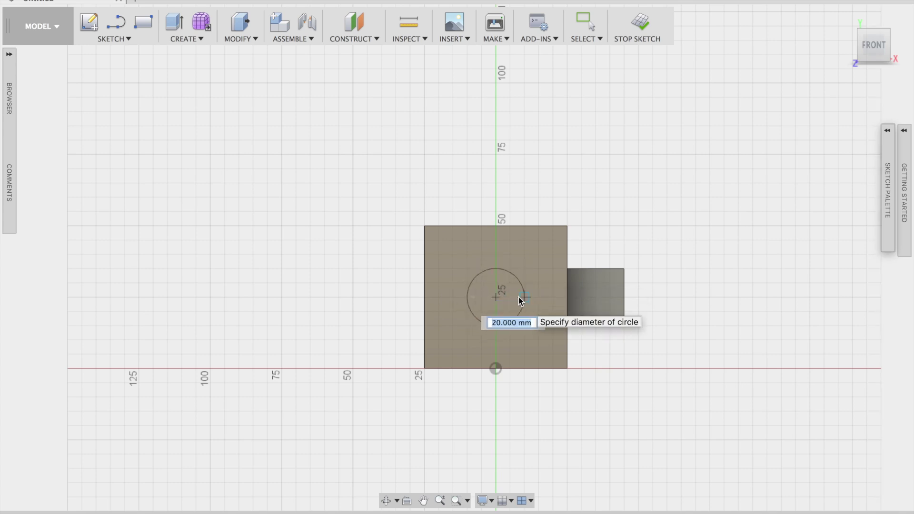
left_click(522, 297)
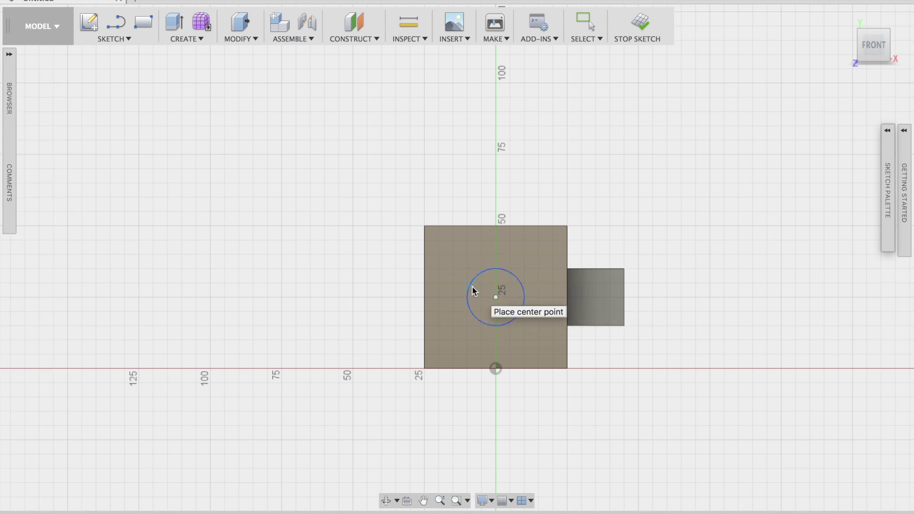
Extrude the circle 20 mm from the sketch plane, one side, dragging it back into the cube.
left_click(177, 26)
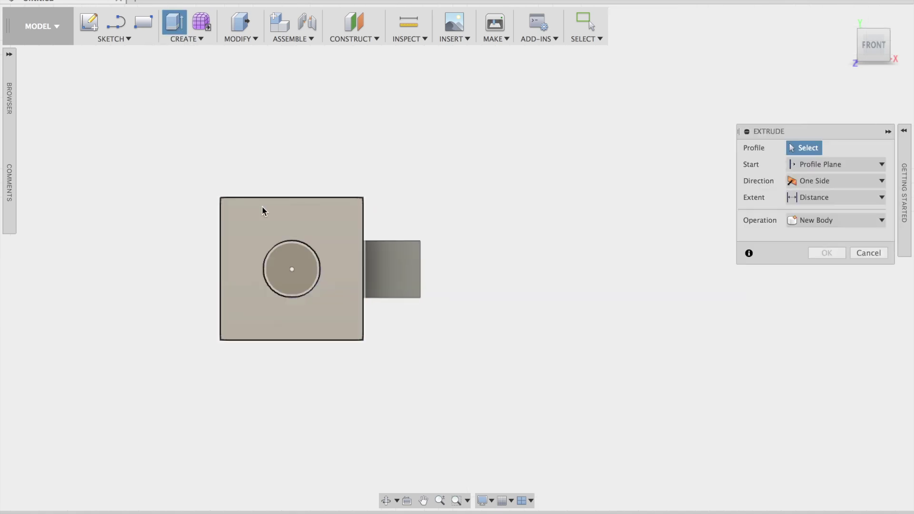
left_click(296, 257)
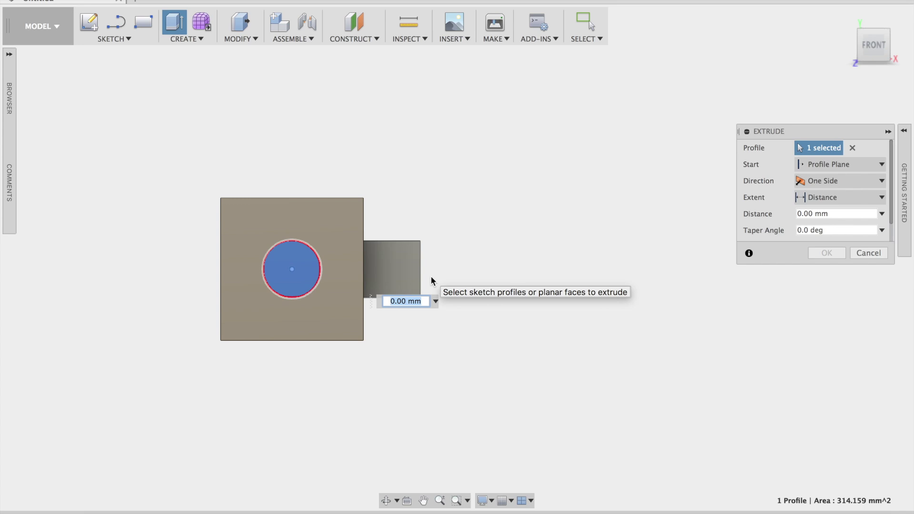
left_click(822, 214)
left_click_drag(822, 214, 749, 217)
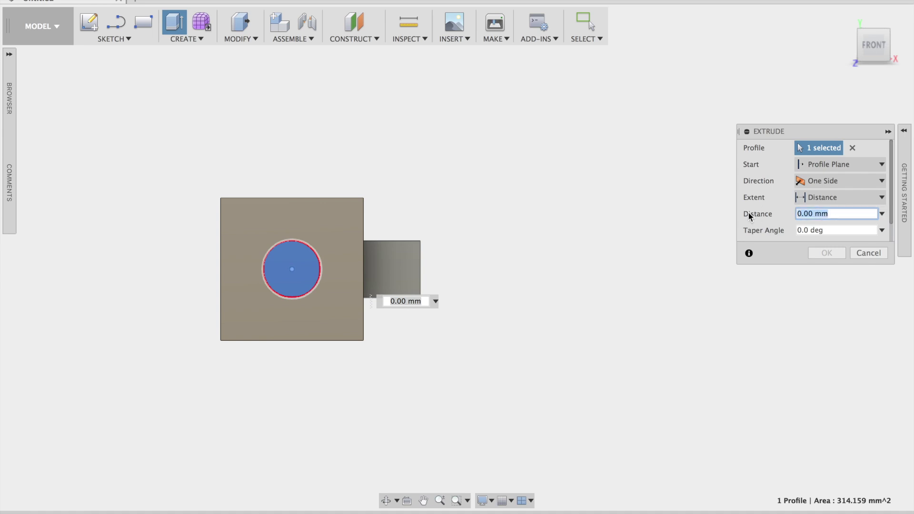
type("20")
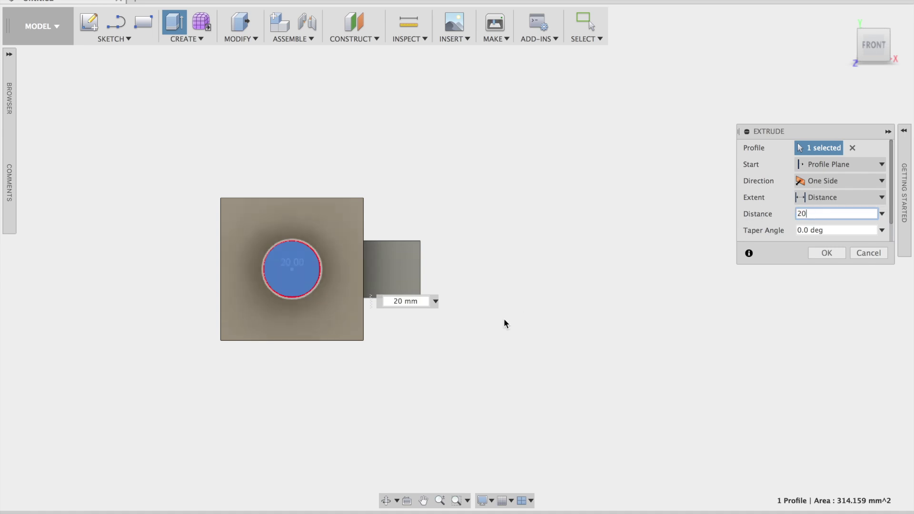
left_click(861, 37)
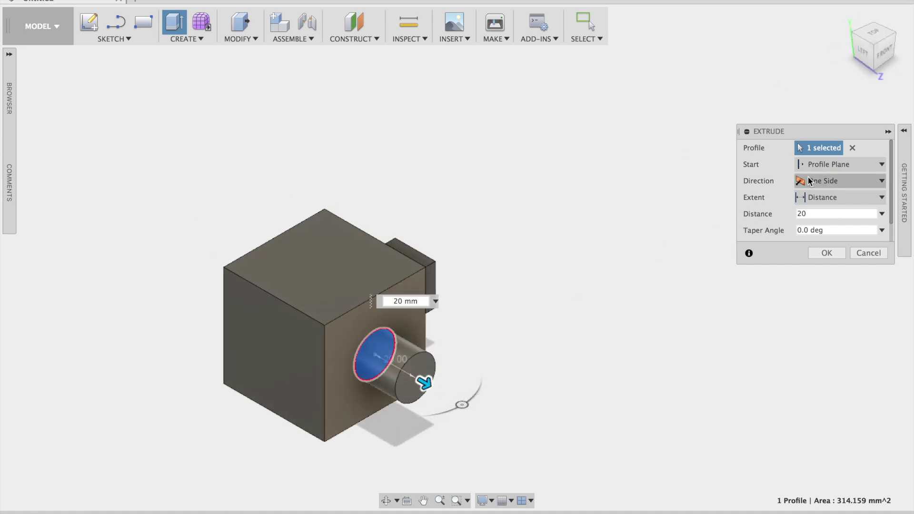
left_click(833, 164)
left_click(833, 164)
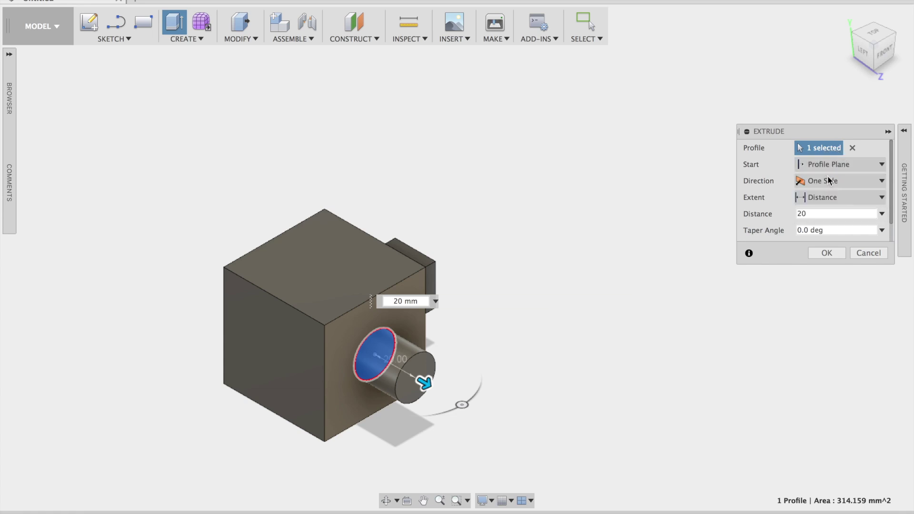
left_click(833, 181)
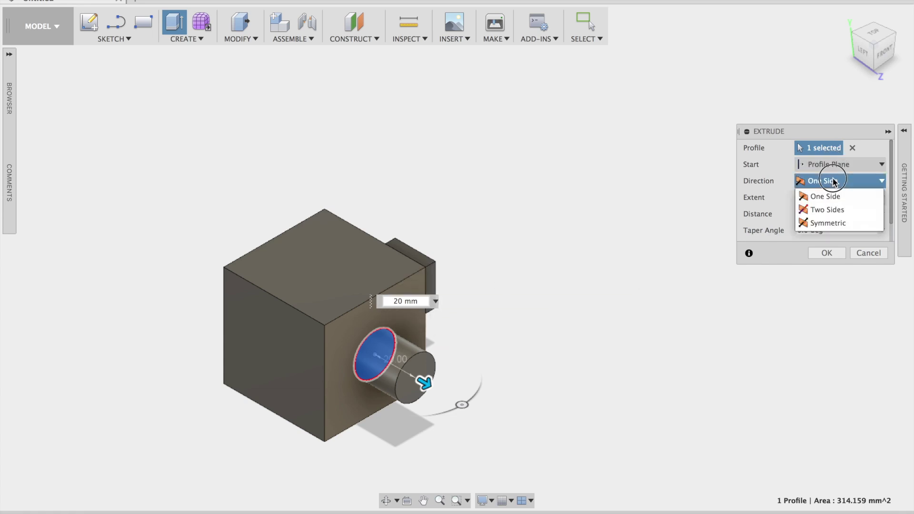
left_click(833, 181)
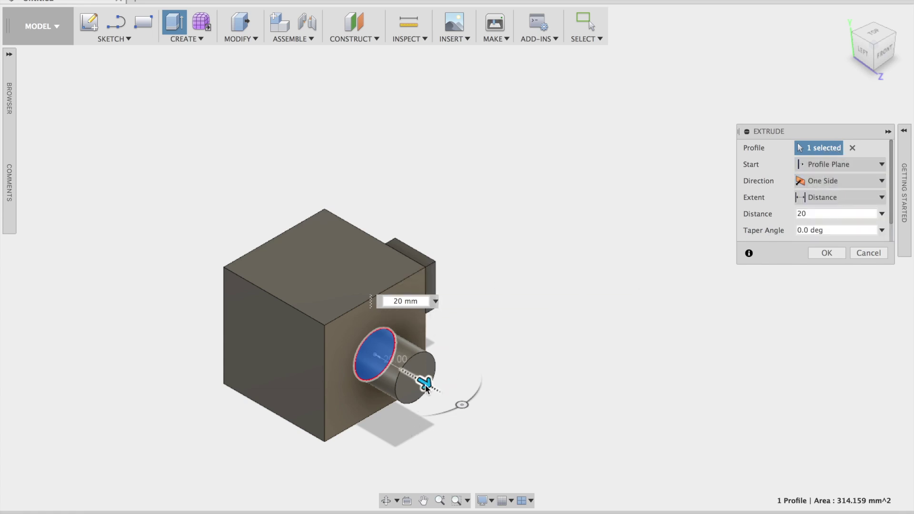
left_click_drag(421, 383, 336, 340)
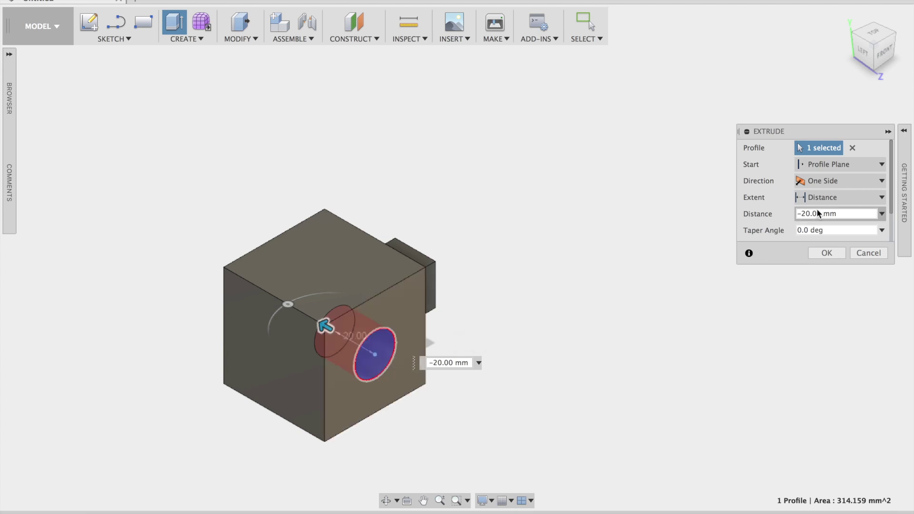
Set the extrusion distance to -20 mm and confirm the cut hole.
left_click(835, 212)
left_click(804, 213)
key("BackSpace")
key("BackSpace")
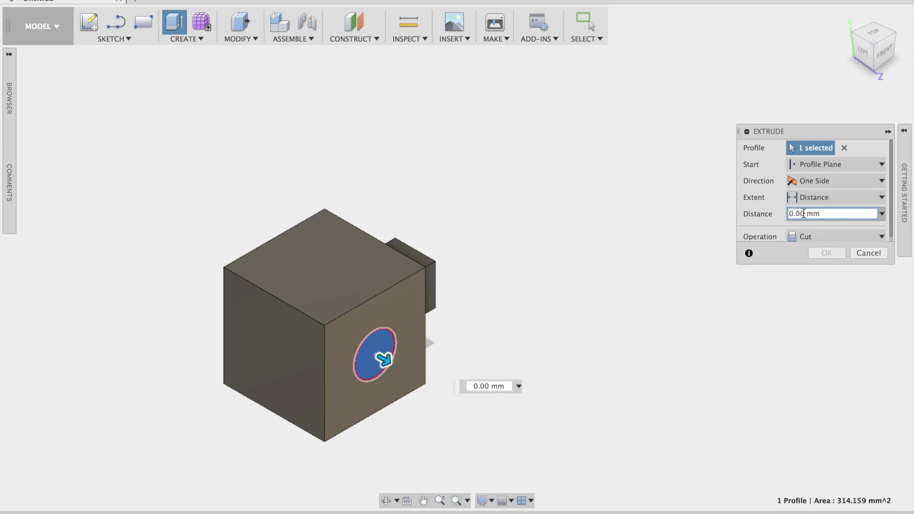
type("2")
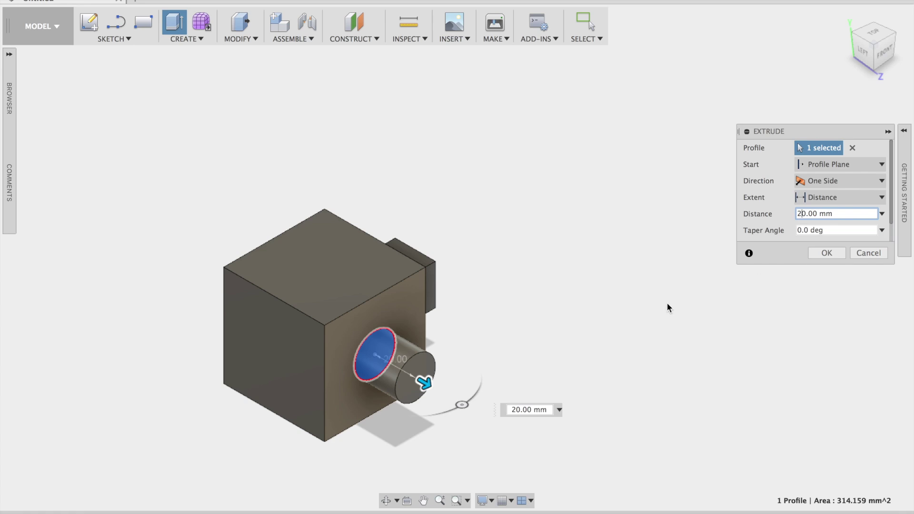
left_click(798, 214)
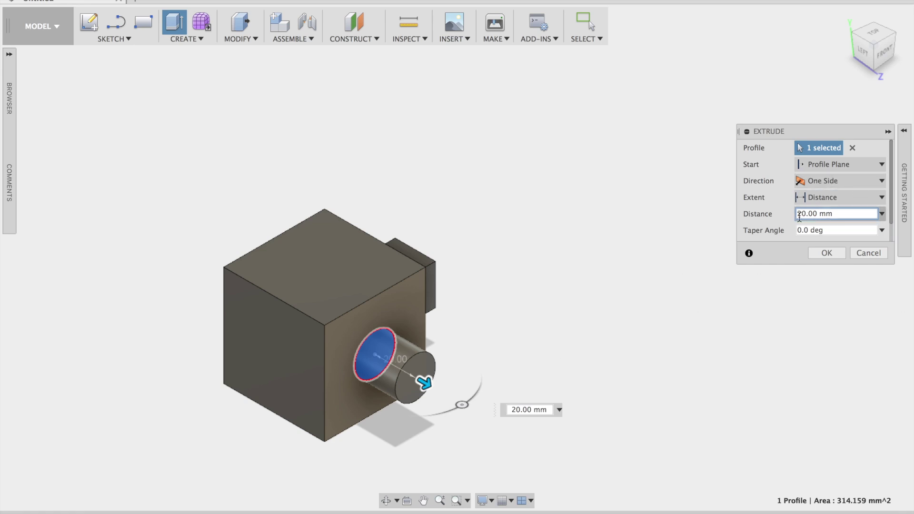
type("-")
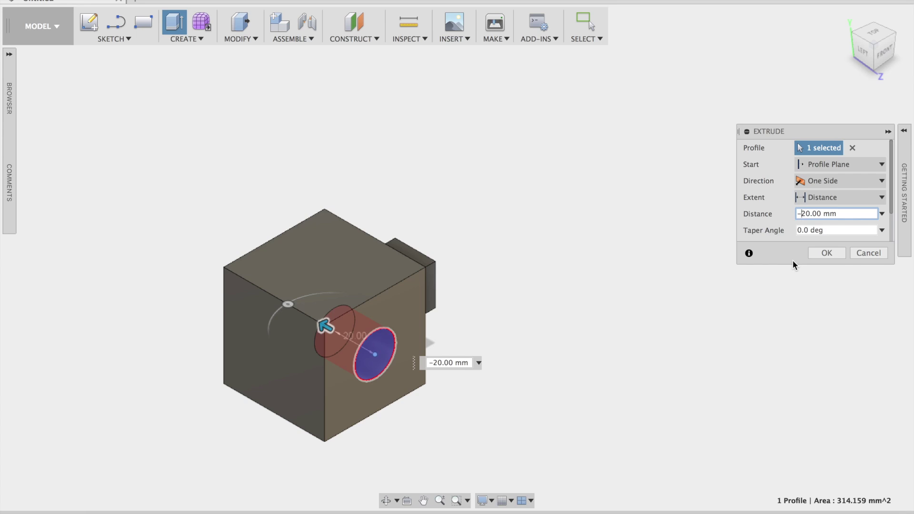
left_click(822, 258)
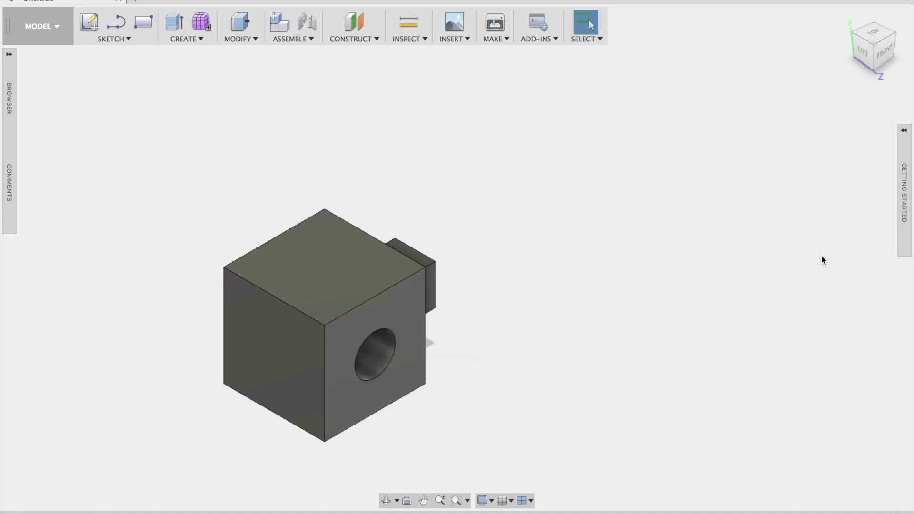
Check the Front and Right views, then switch to LEFT and select the 2500 mm² left face.
left_click(882, 53)
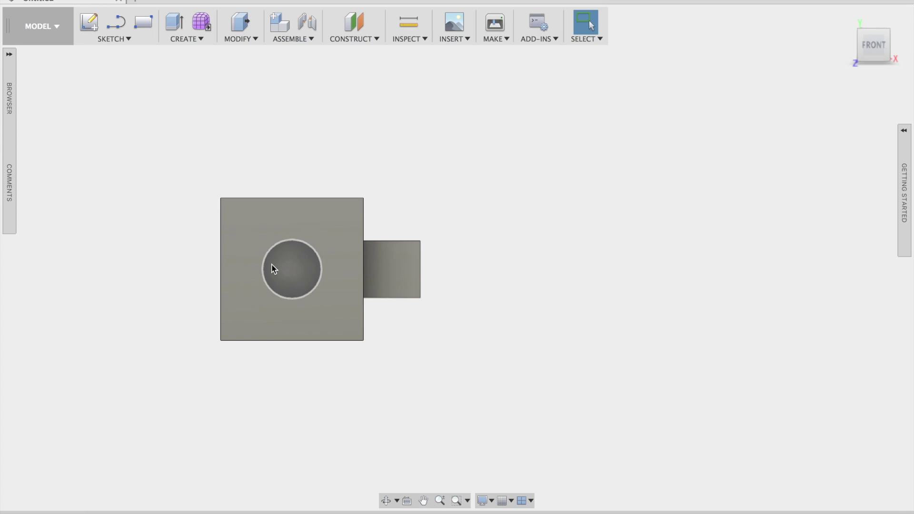
left_click(863, 36)
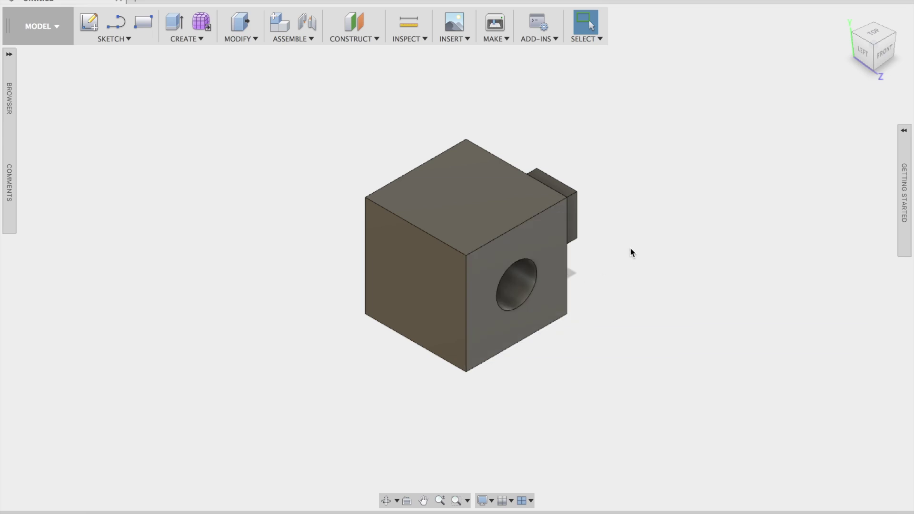
left_click(860, 55)
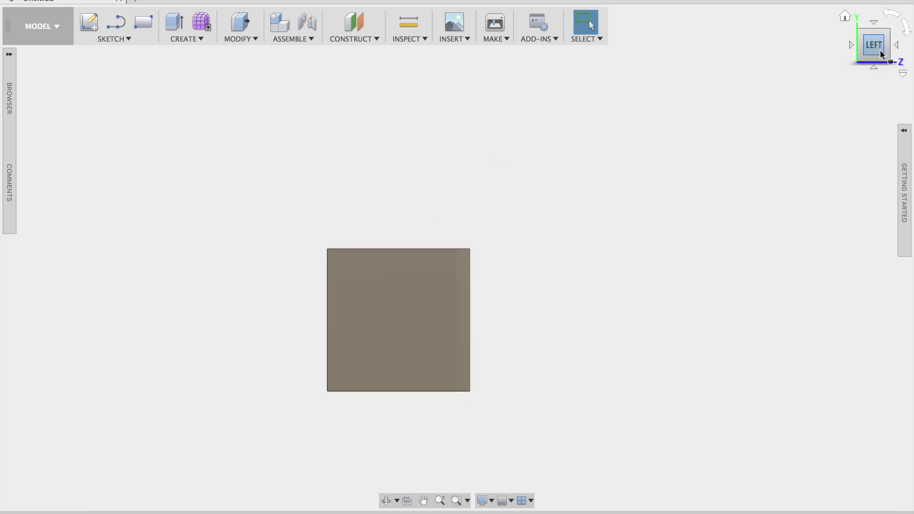
left_click(898, 44)
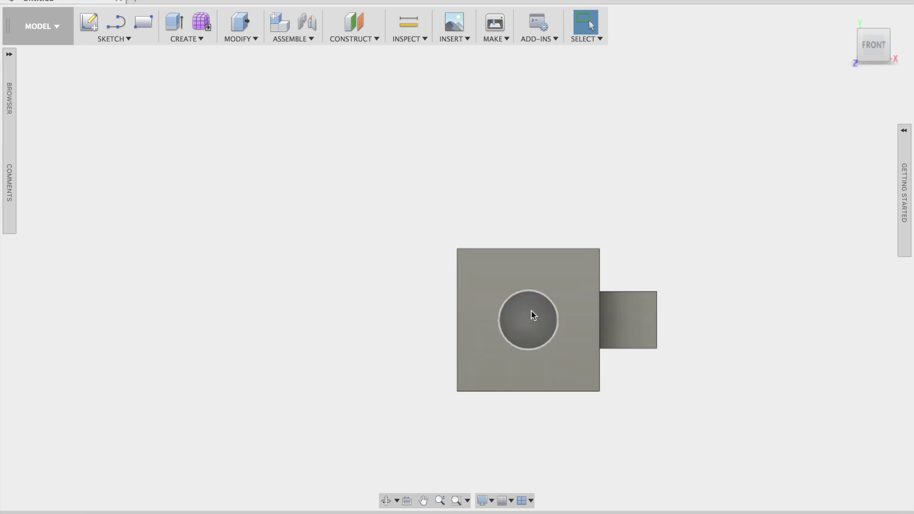
left_click(898, 47)
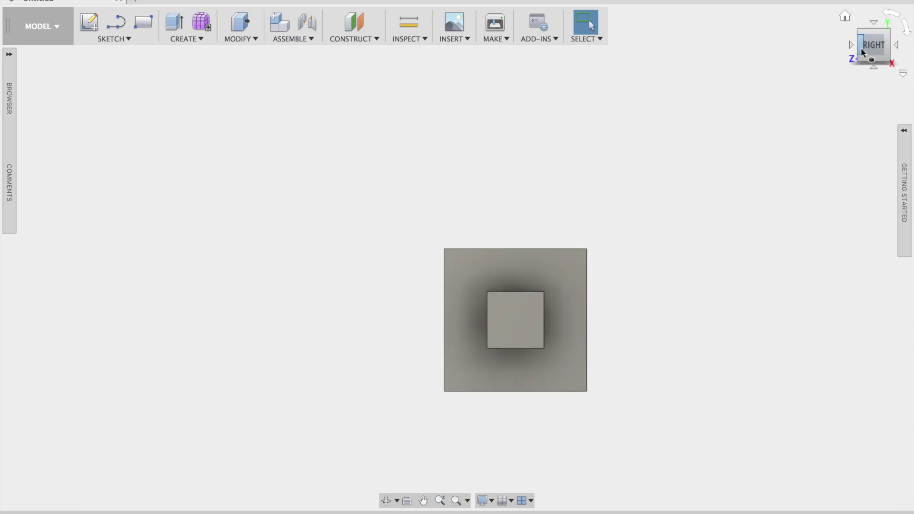
left_click(850, 46)
left_click(849, 46)
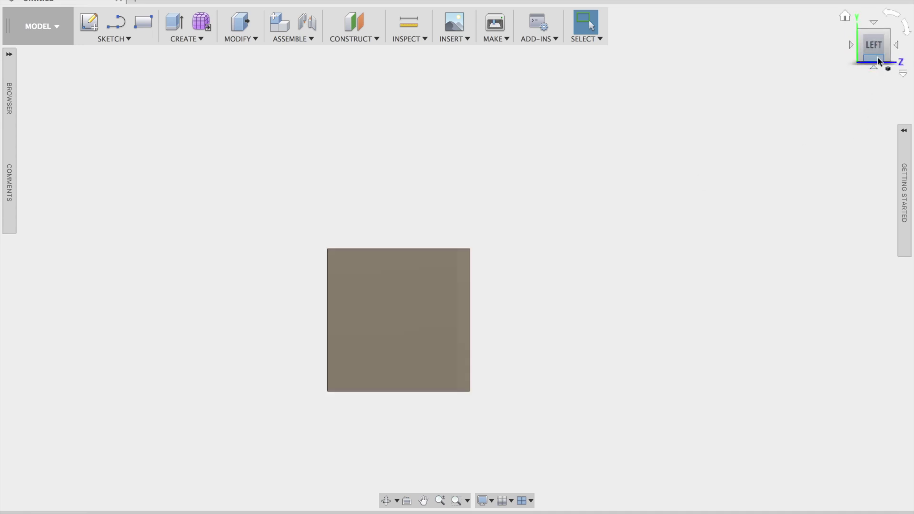
left_click(363, 326)
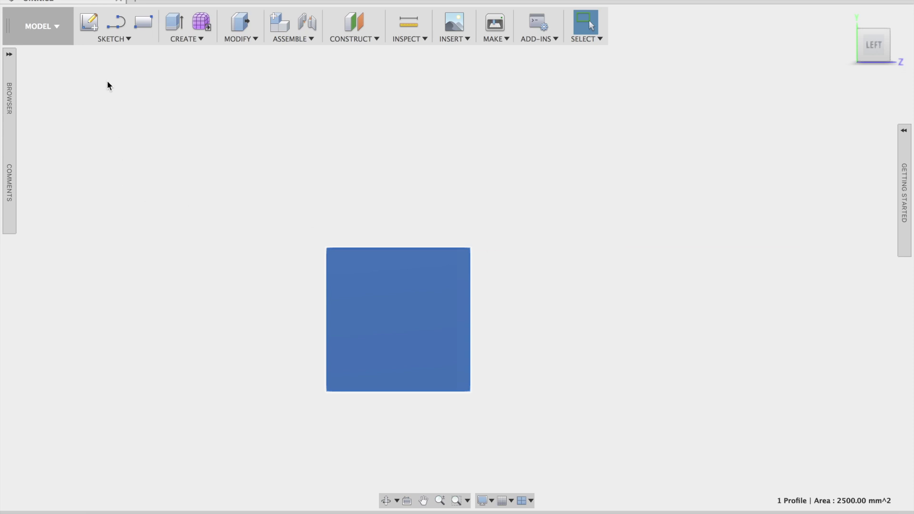
Create a new sketch on the cube's square left face and pick the Line tool.
left_click(92, 25)
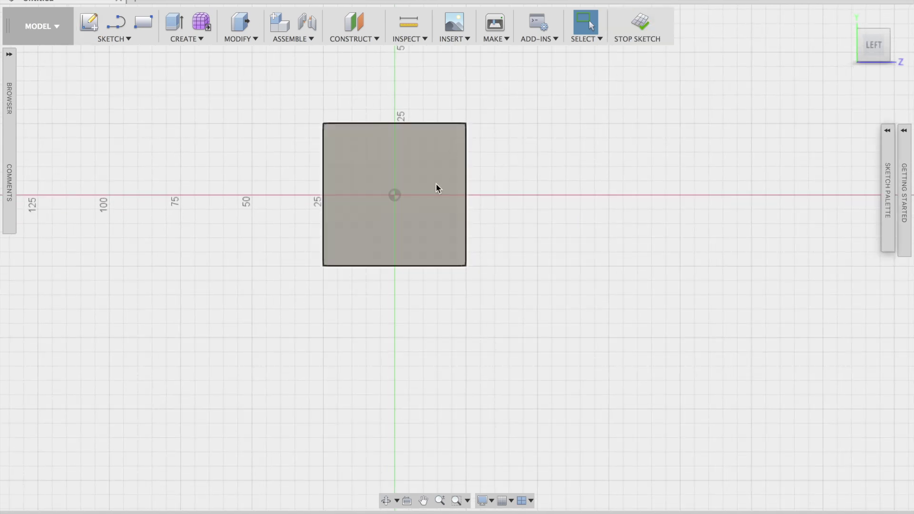
mouse_move(886, 43)
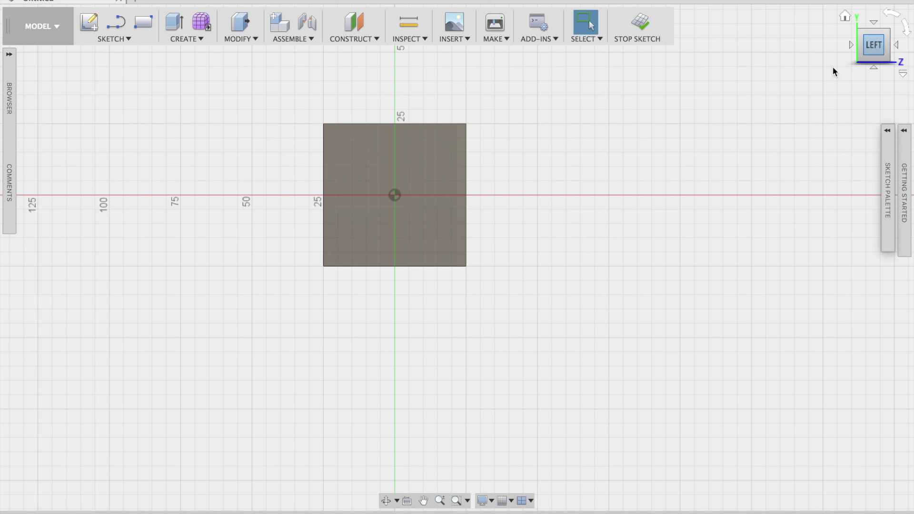
left_click(106, 38)
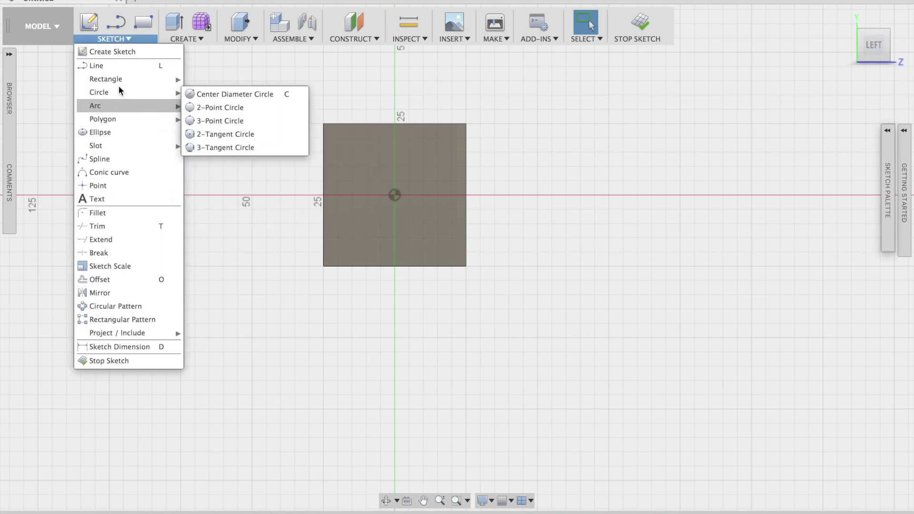
mouse_move(113, 122)
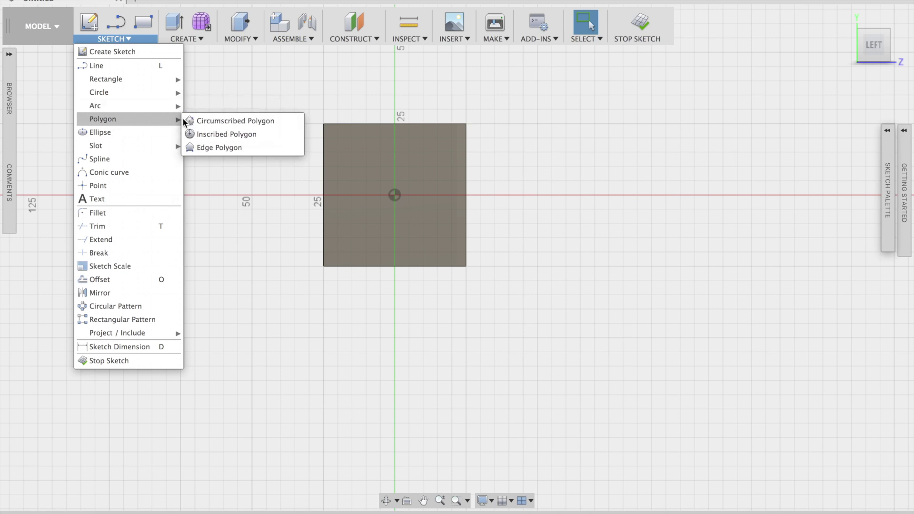
mouse_move(127, 93)
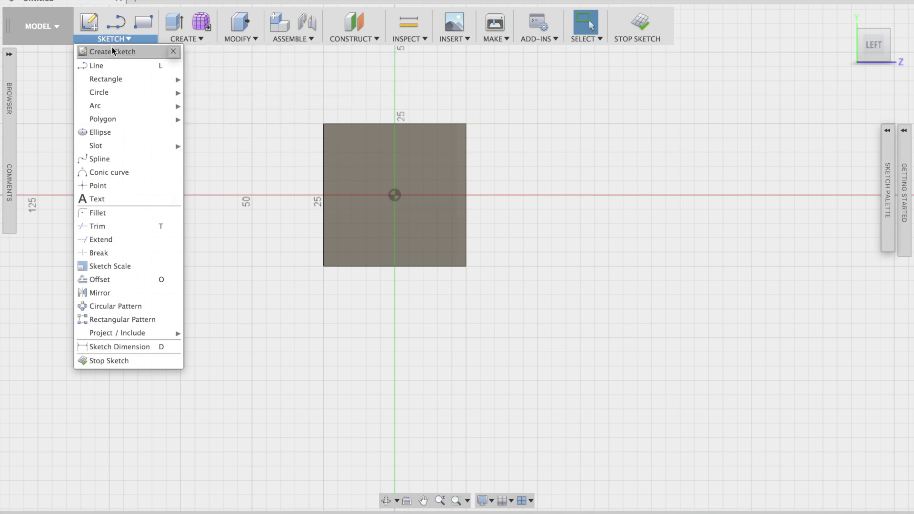
left_click(122, 28)
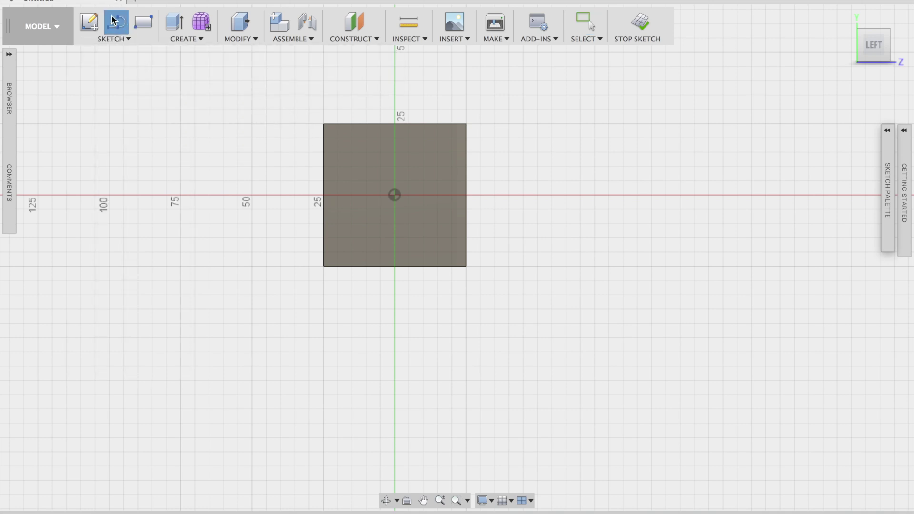
Draw a diagonal line from the left face's top-left corner to its bottom-right corner.
left_click(324, 128)
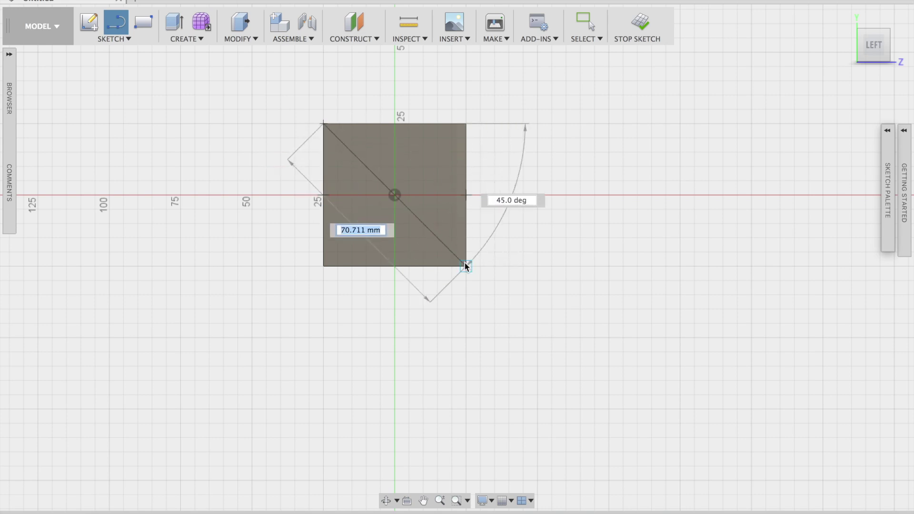
left_click(466, 267)
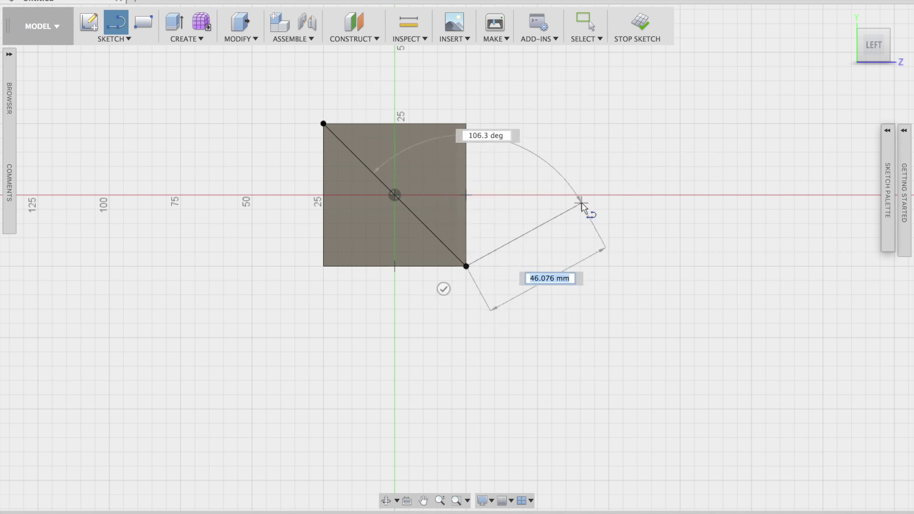
key("Escape")
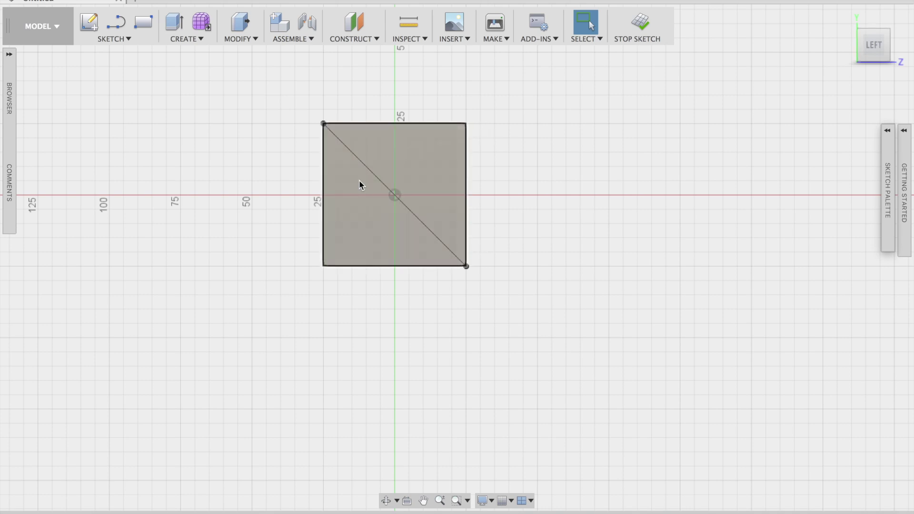
Draw a 2 mm circumscribed hexagon on the diagonal near its top-left end.
scroll(361, 184, "up", 5)
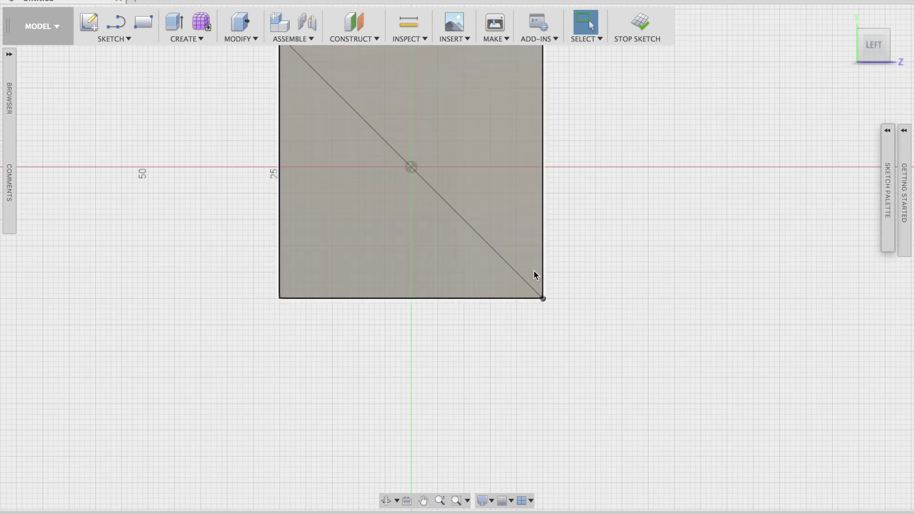
scroll(534, 274, "up", 2)
scroll(410, 218, "up", 5)
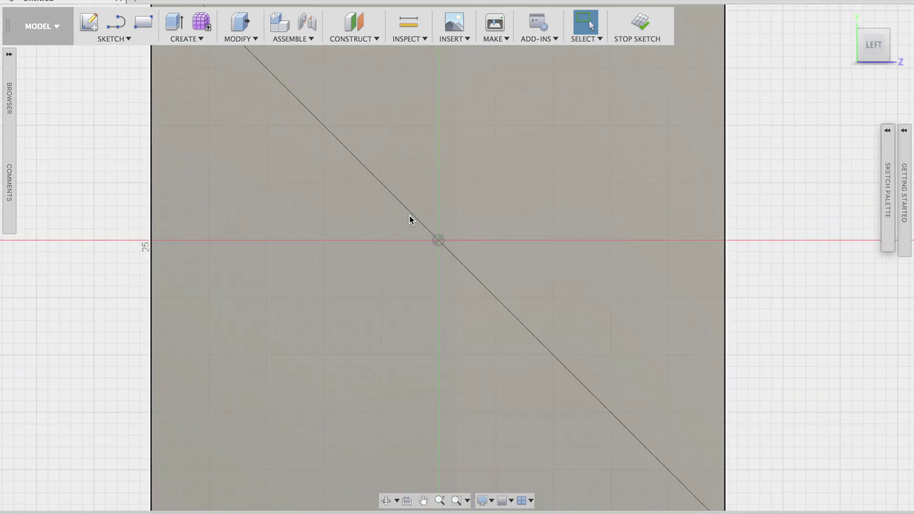
scroll(410, 215, "down", 5)
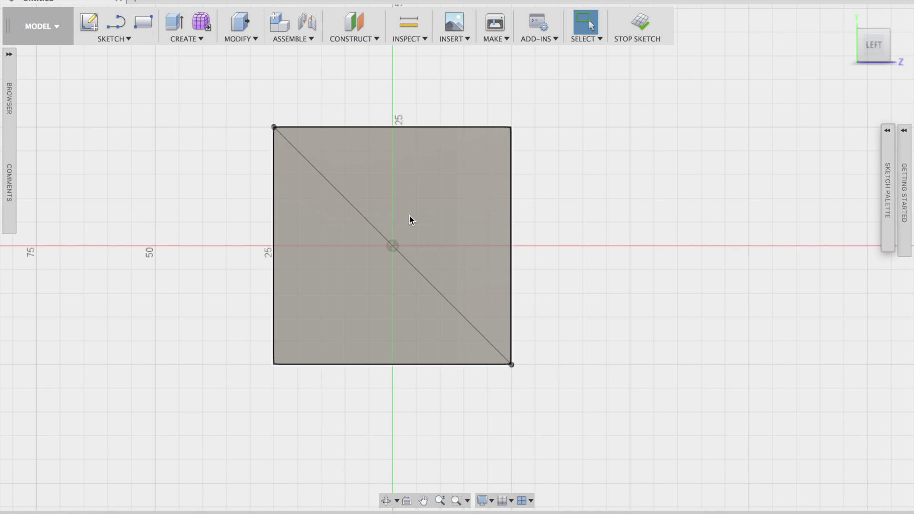
scroll(409, 215, "up", 3)
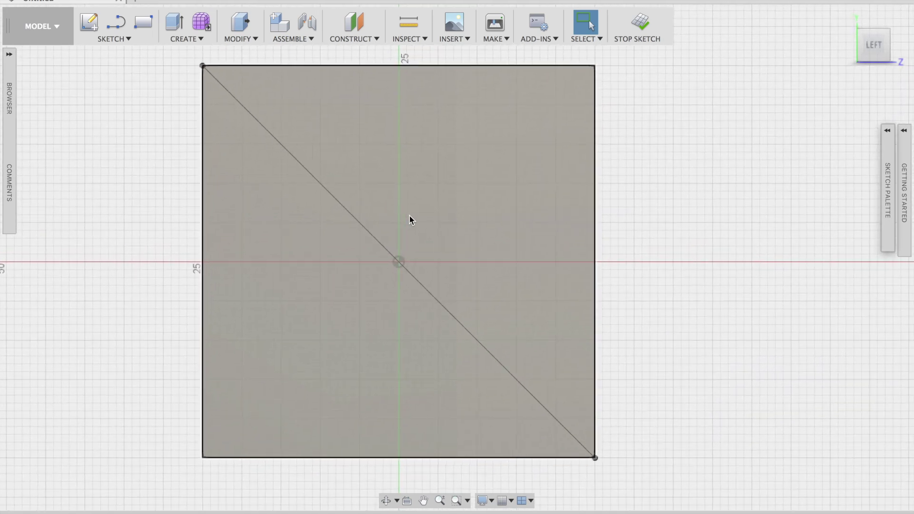
scroll(409, 215, "down", 5)
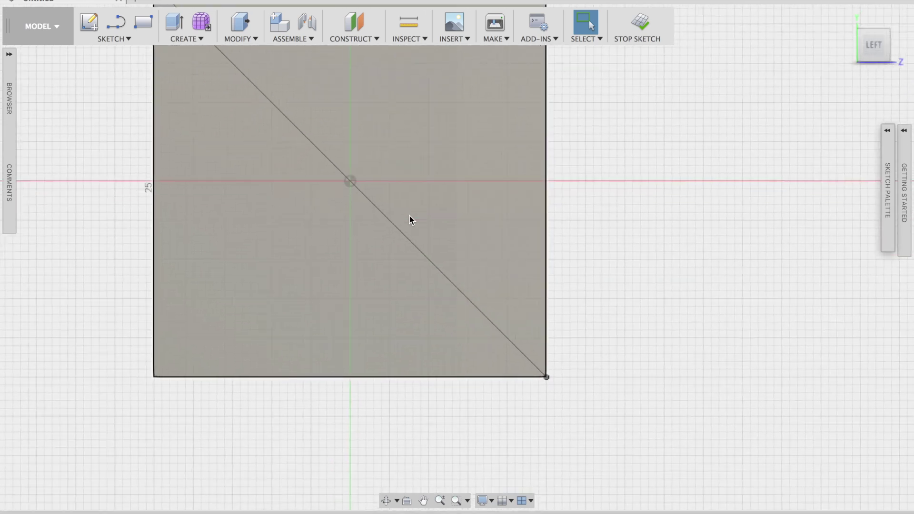
scroll(409, 215, "left", 5)
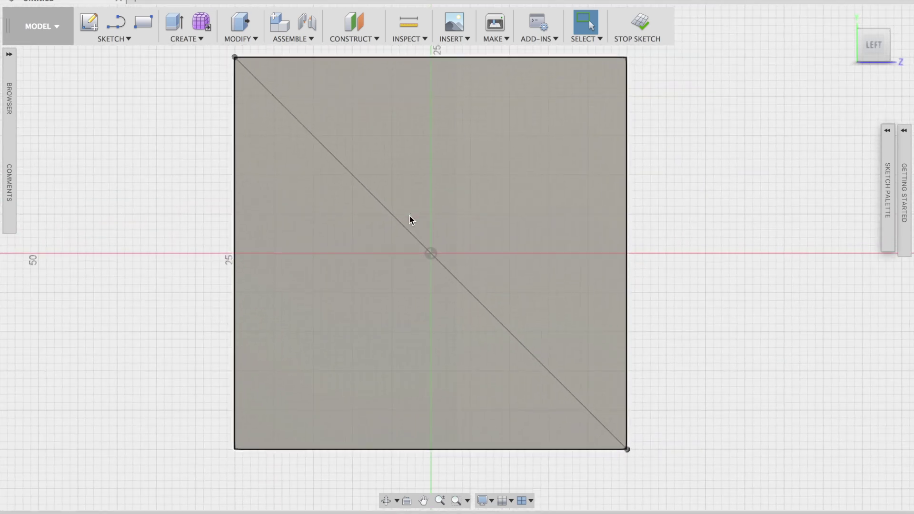
scroll(409, 215, "right", 5)
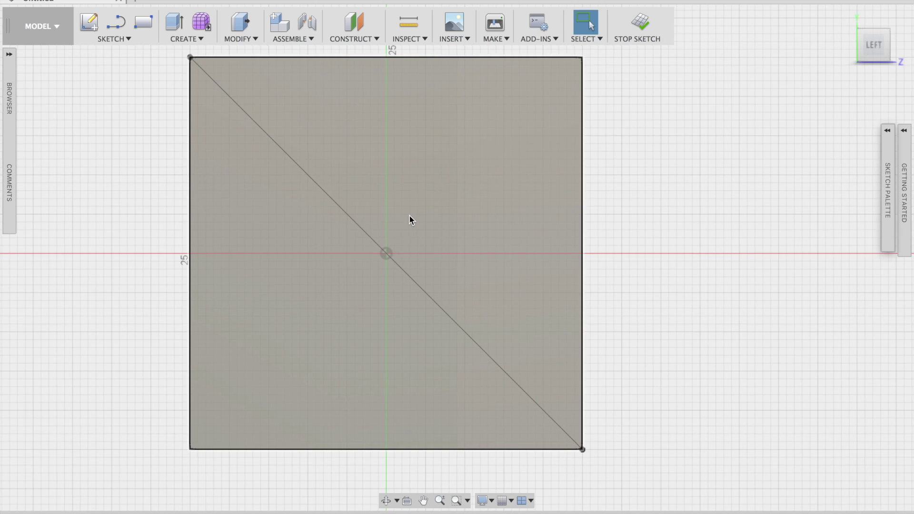
scroll(409, 215, "up", 2)
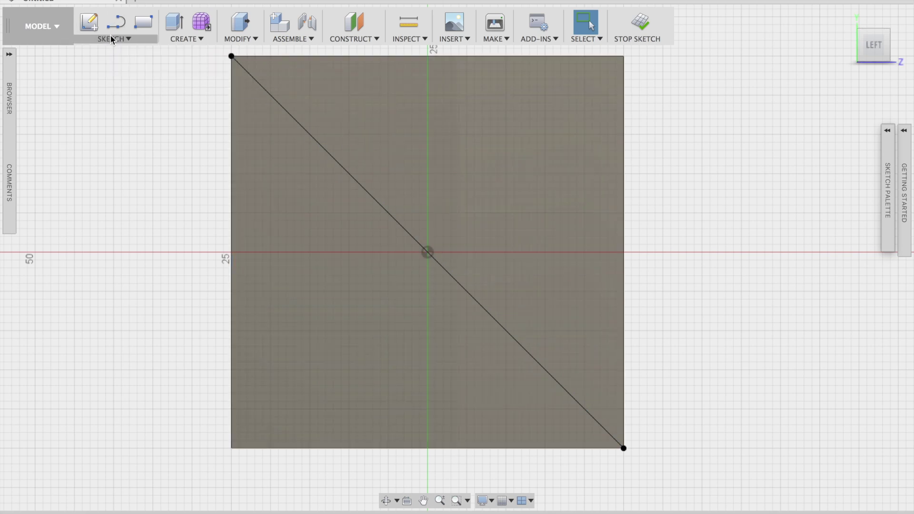
left_click(121, 37)
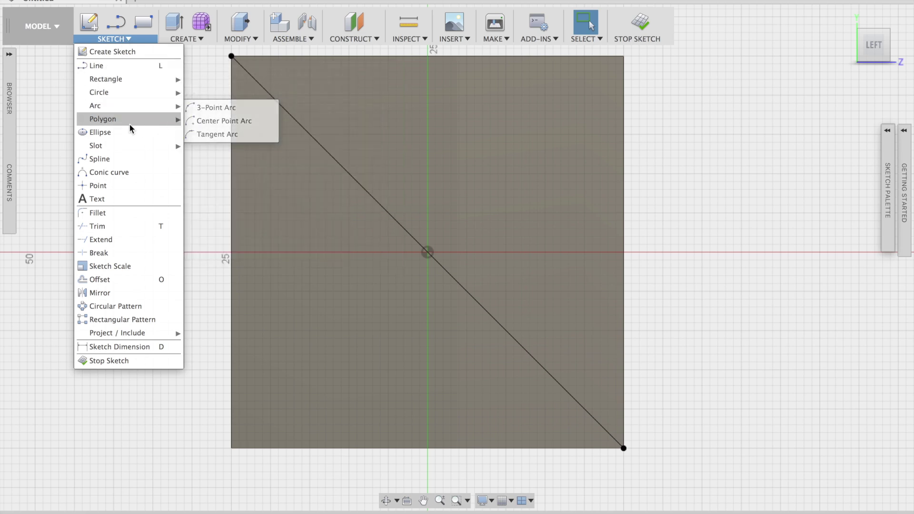
mouse_move(130, 107)
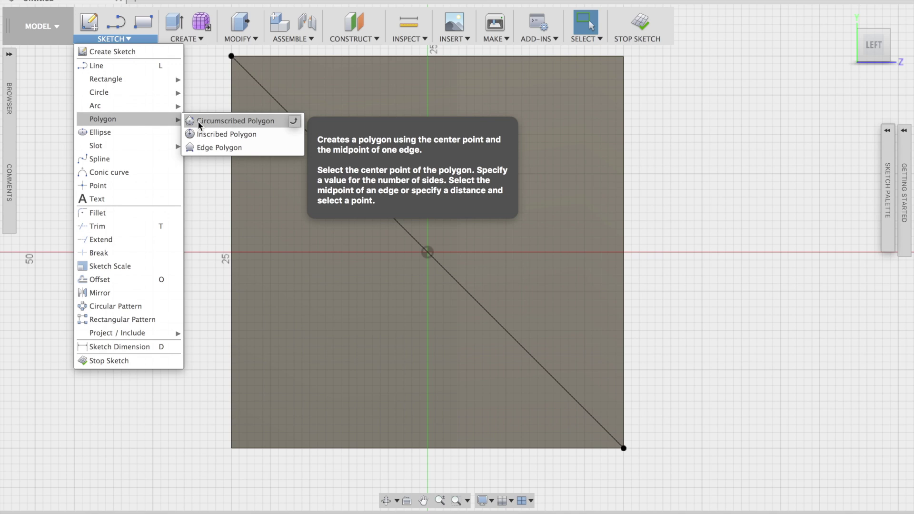
left_click(214, 122)
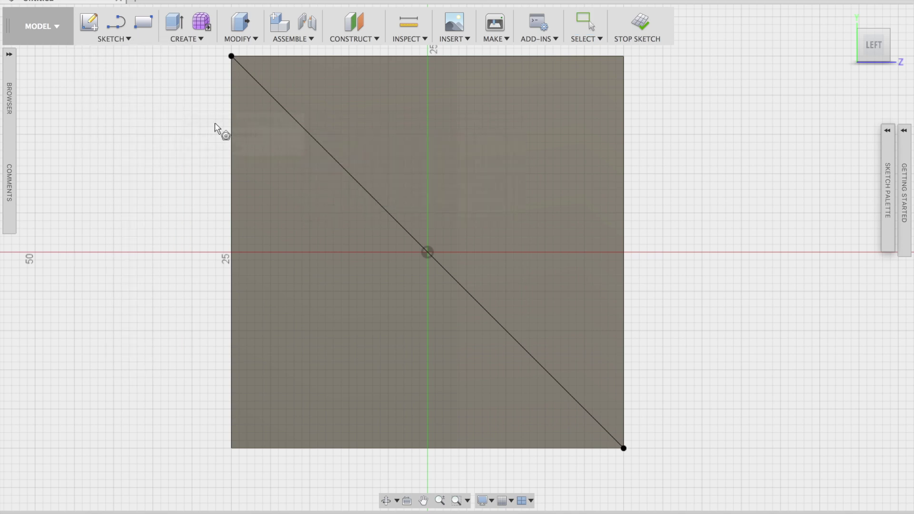
left_click(270, 96)
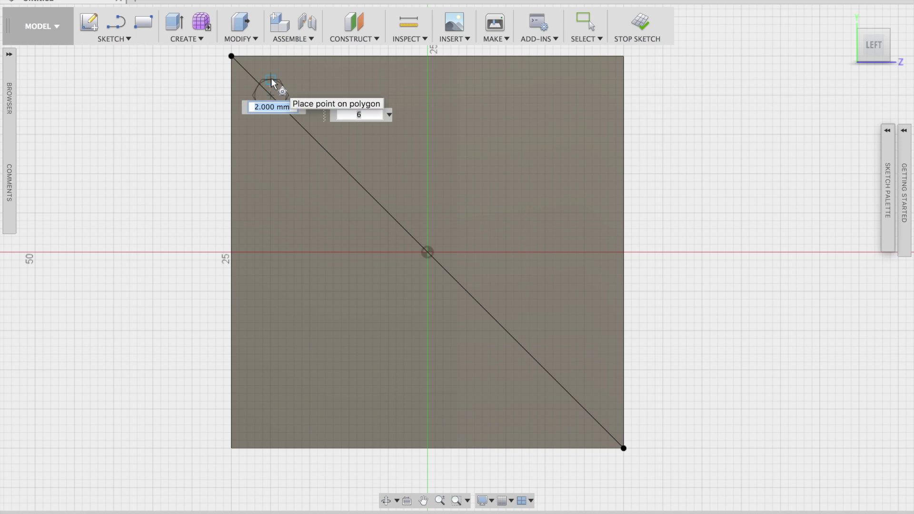
left_click(271, 83)
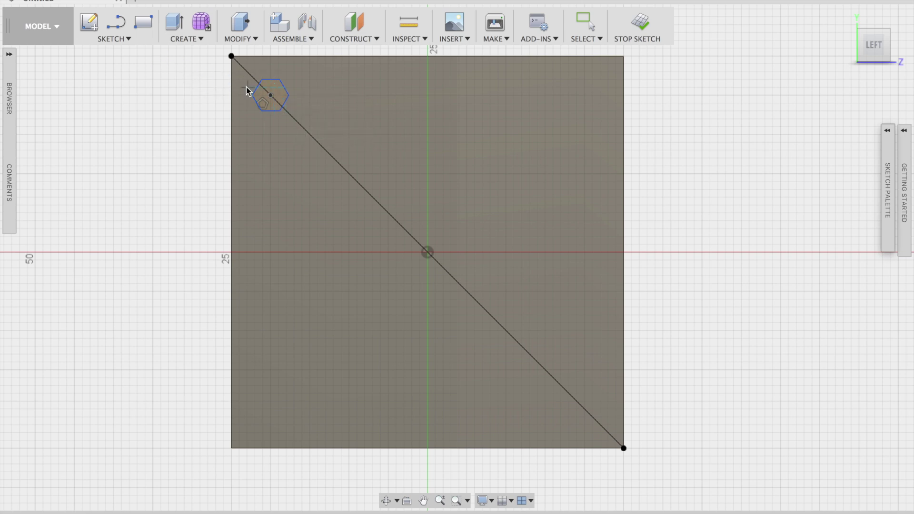
Add two more 2 mm hexagons, at the sketch centre and near the bottom-right corner.
left_click(124, 39)
mouse_move(127, 118)
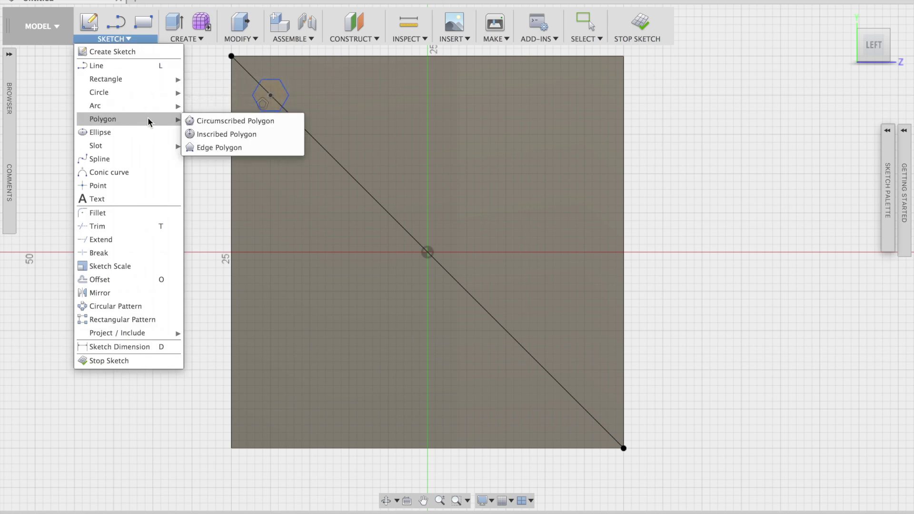
left_click(198, 121)
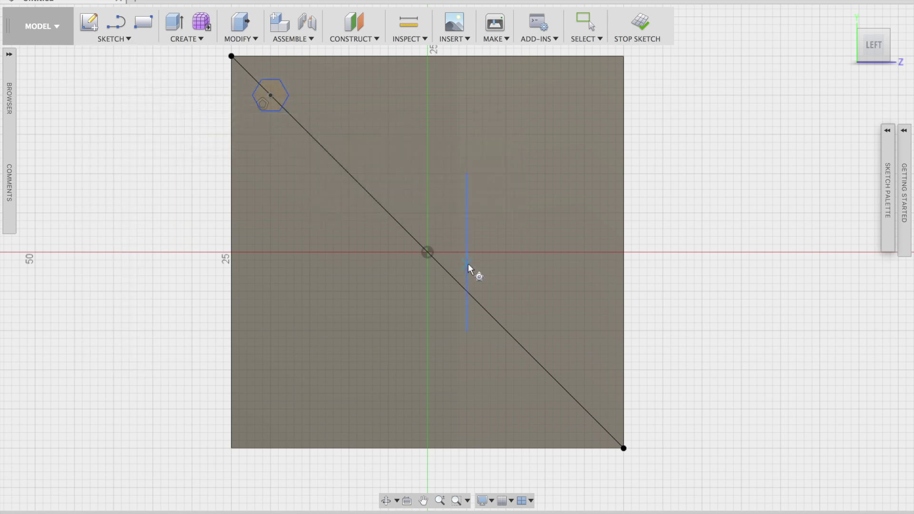
left_click(427, 252)
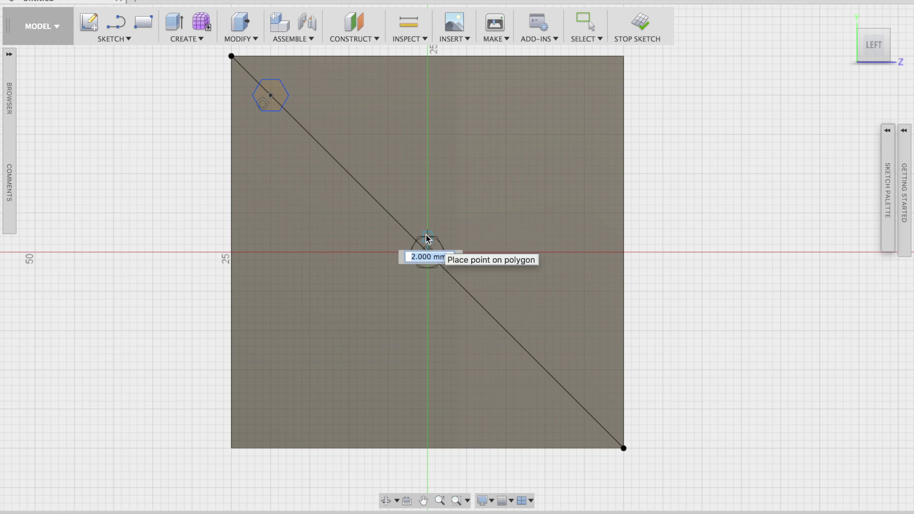
left_click(427, 239)
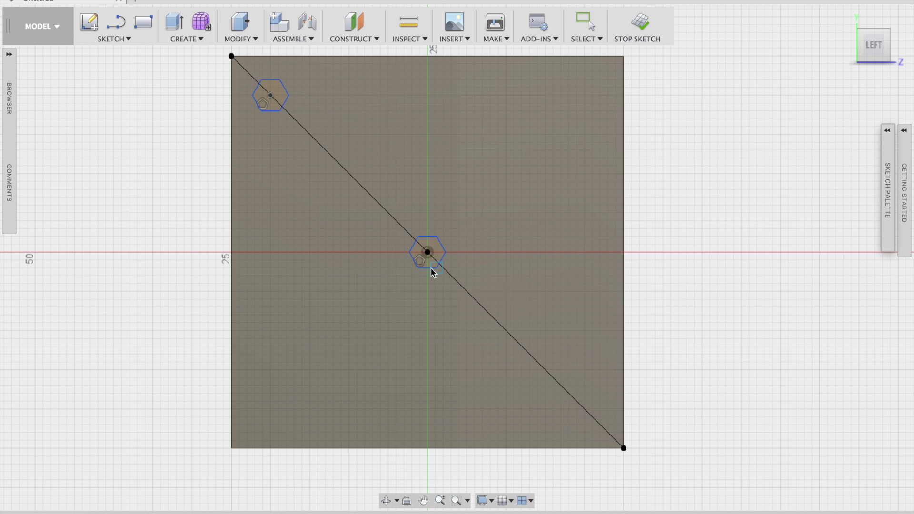
left_click(585, 410)
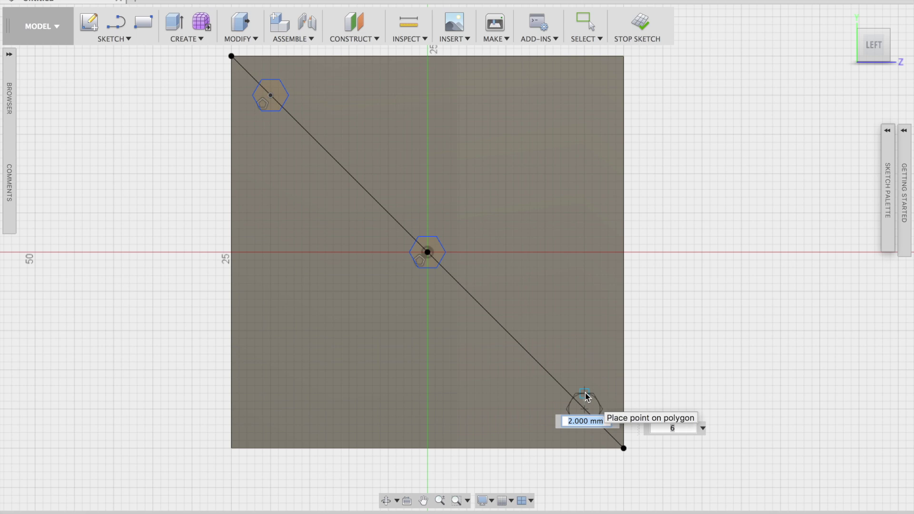
left_click(586, 396)
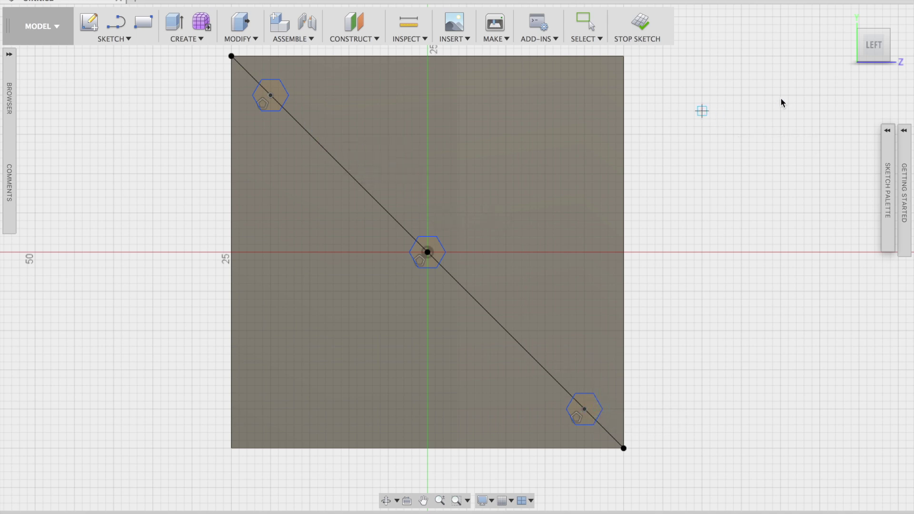
mouse_move(881, 48)
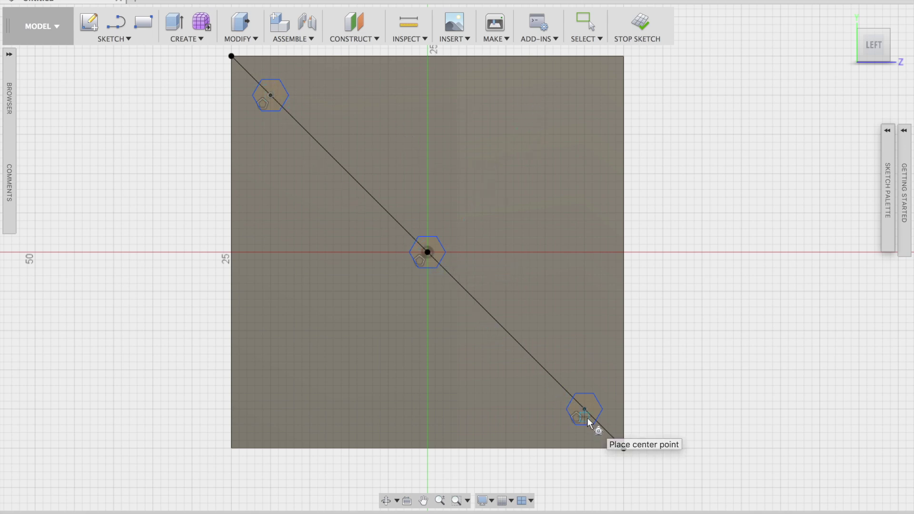
left_click(581, 28)
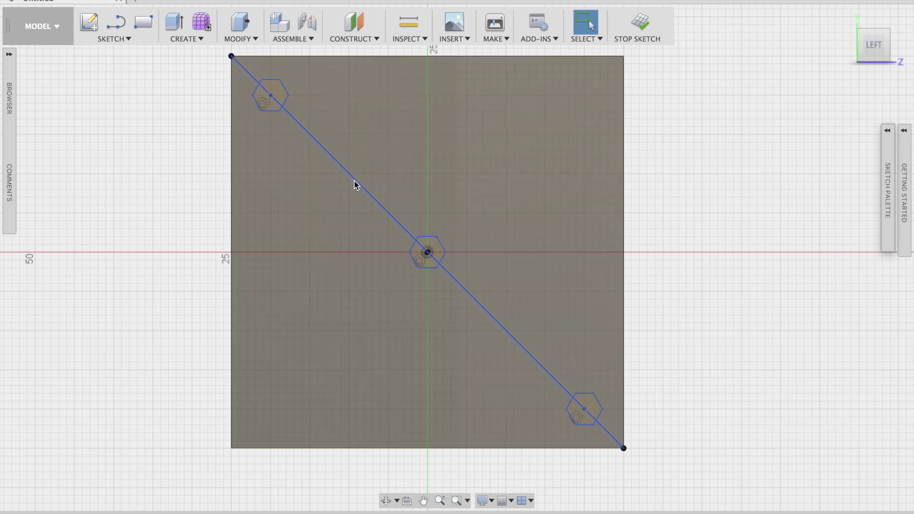
Delete the diagonal guide line and view the cube from an angled corner.
left_click(357, 183)
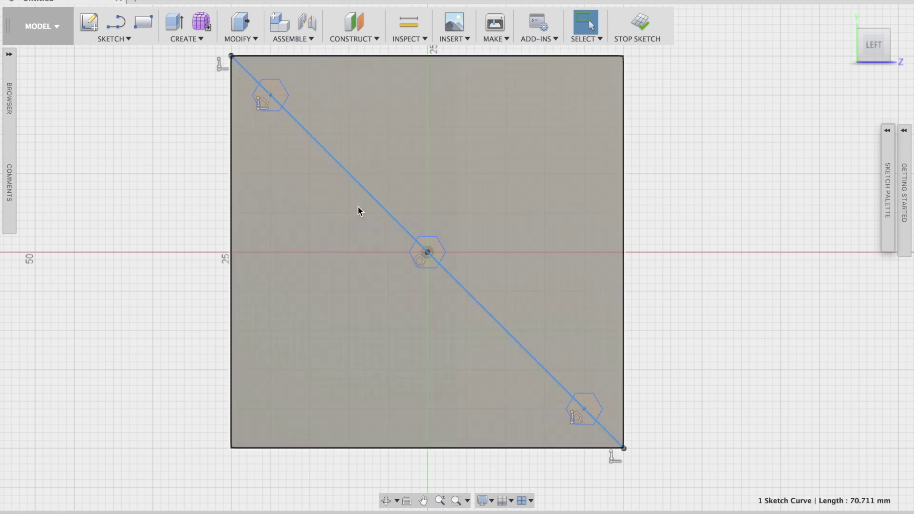
key("Delete")
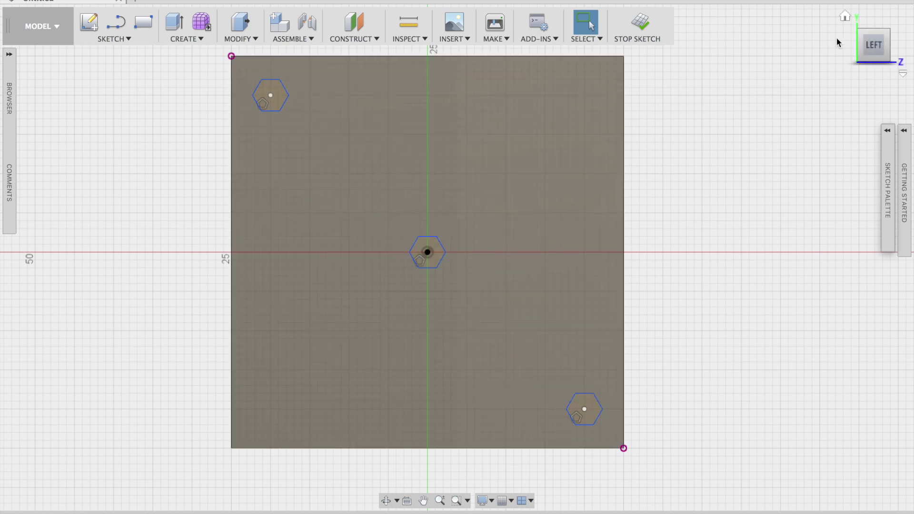
left_click(889, 36)
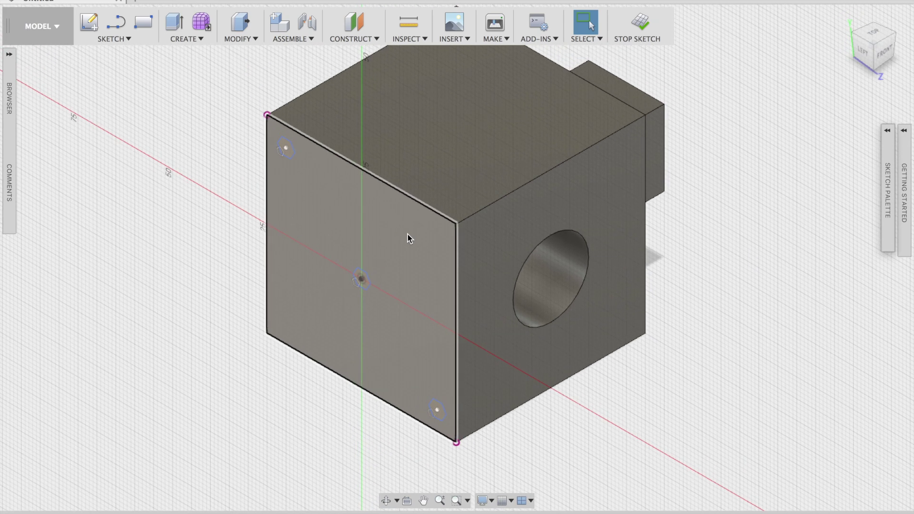
Extrude all three hexagon profiles 2 mm with a Join operation onto the cube.
left_click(177, 25)
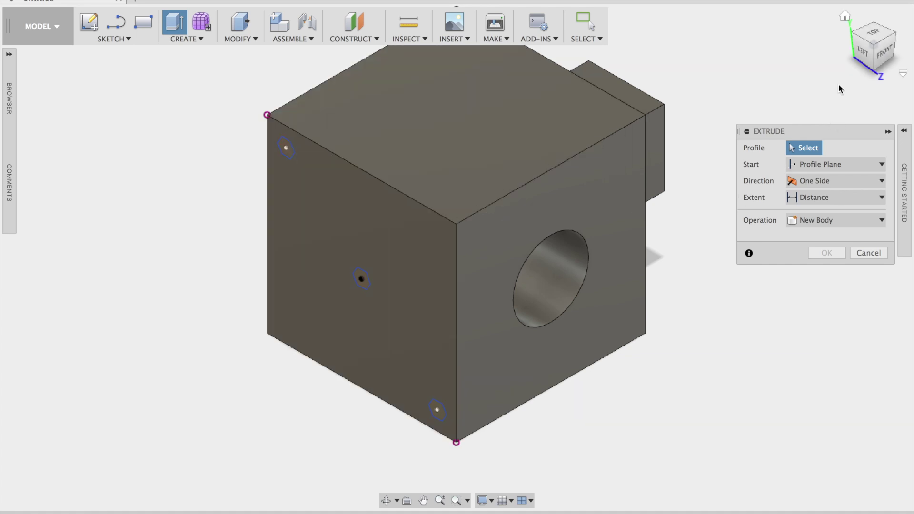
left_click(863, 56)
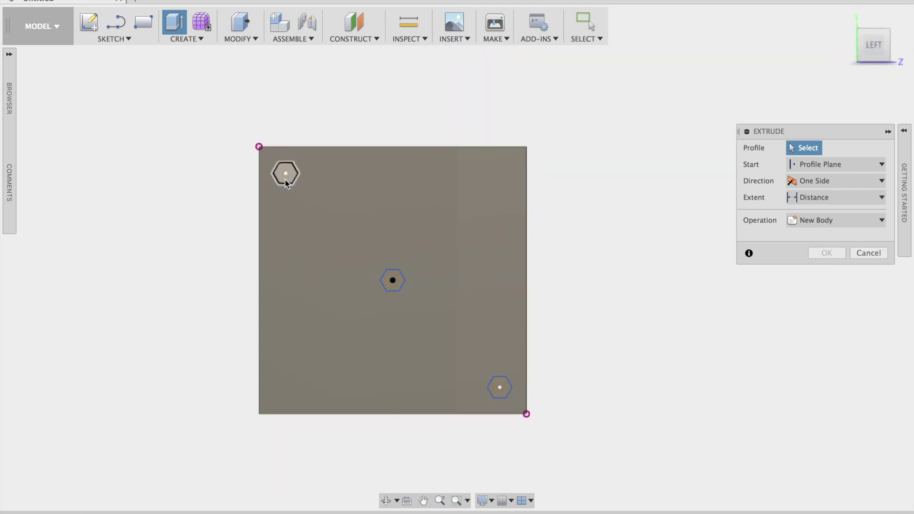
left_click(286, 184)
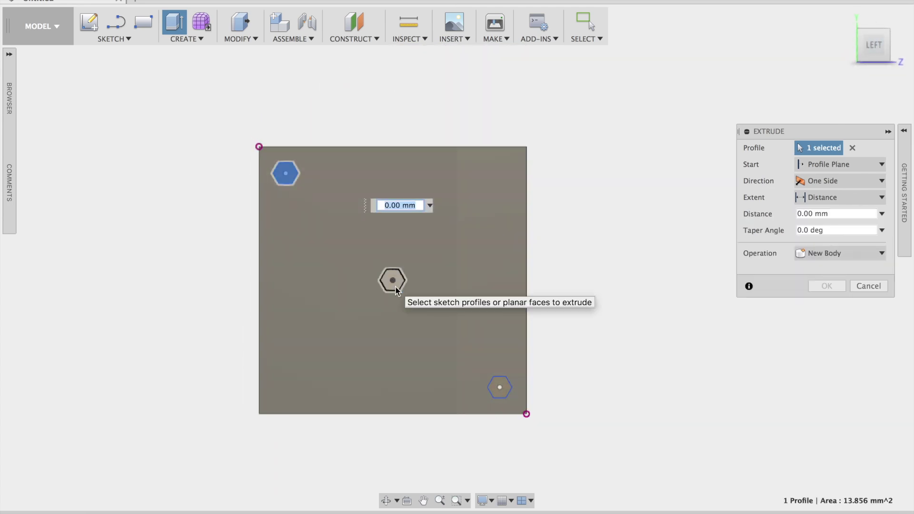
left_click(890, 35)
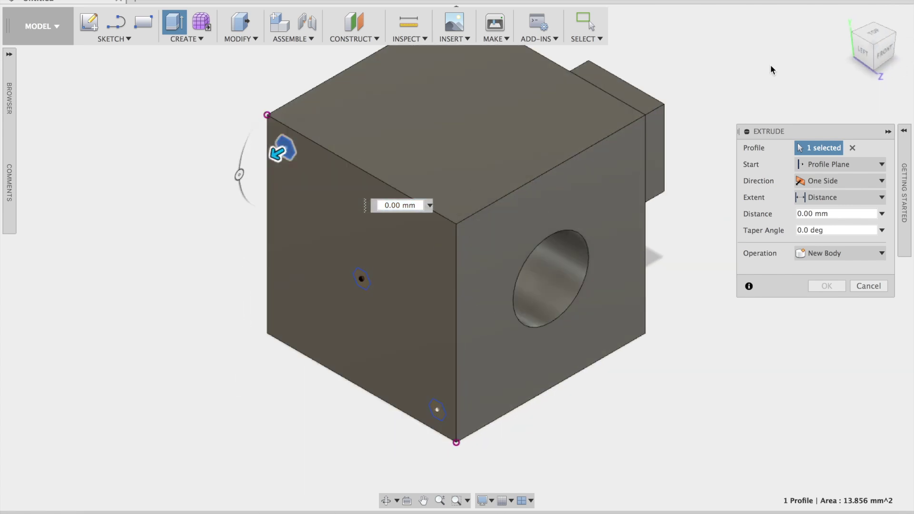
left_click(850, 57)
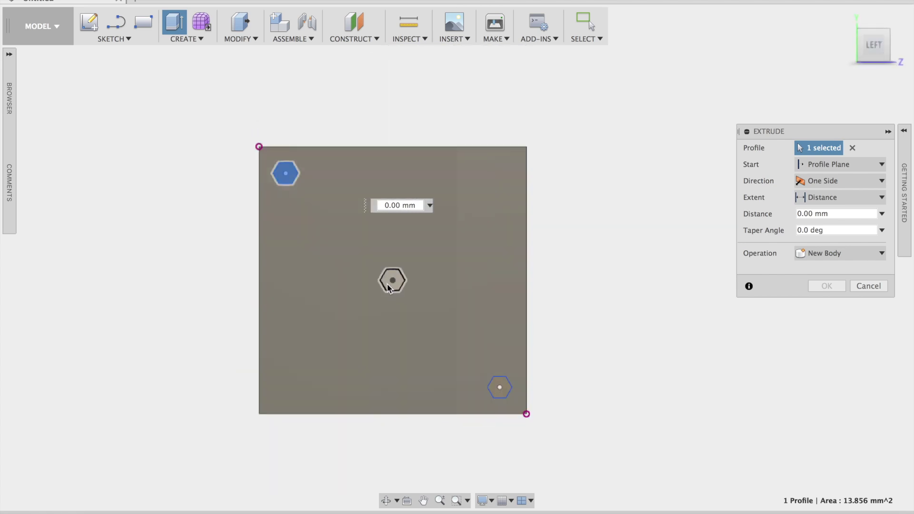
left_click(392, 280)
left_click(499, 387)
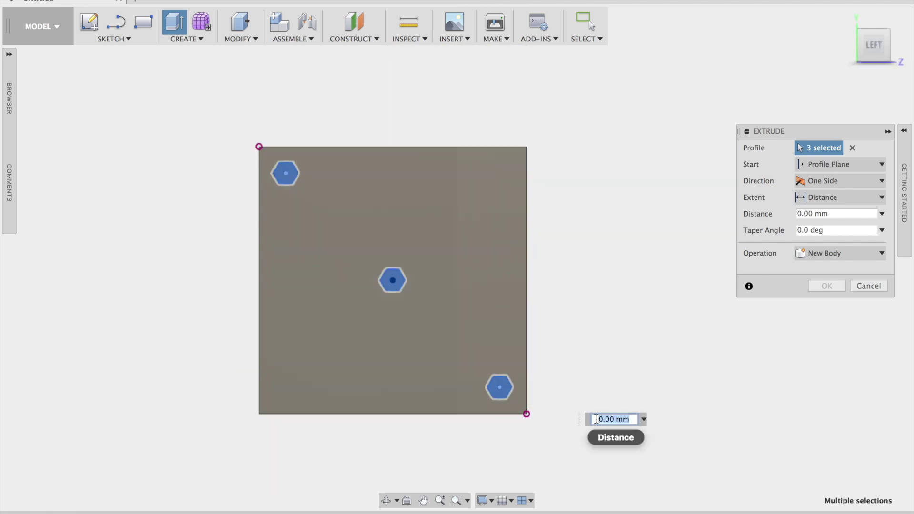
type("2")
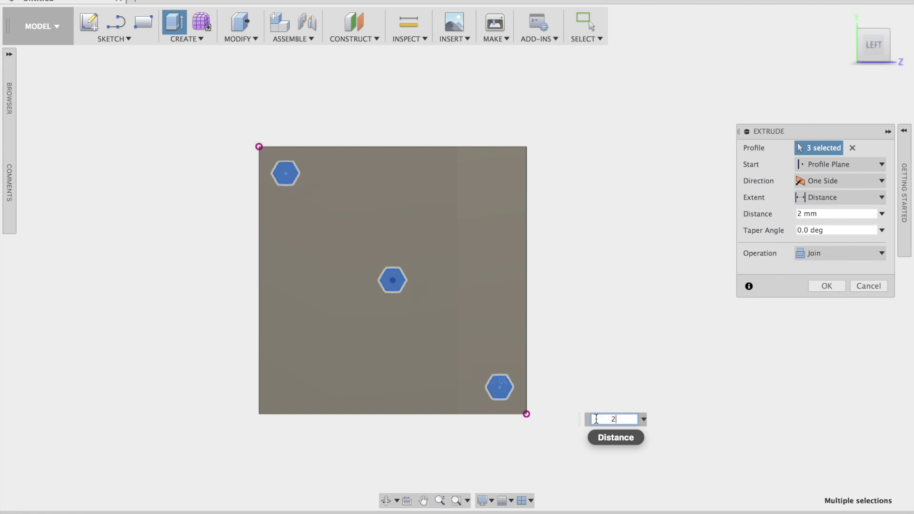
left_click(799, 219)
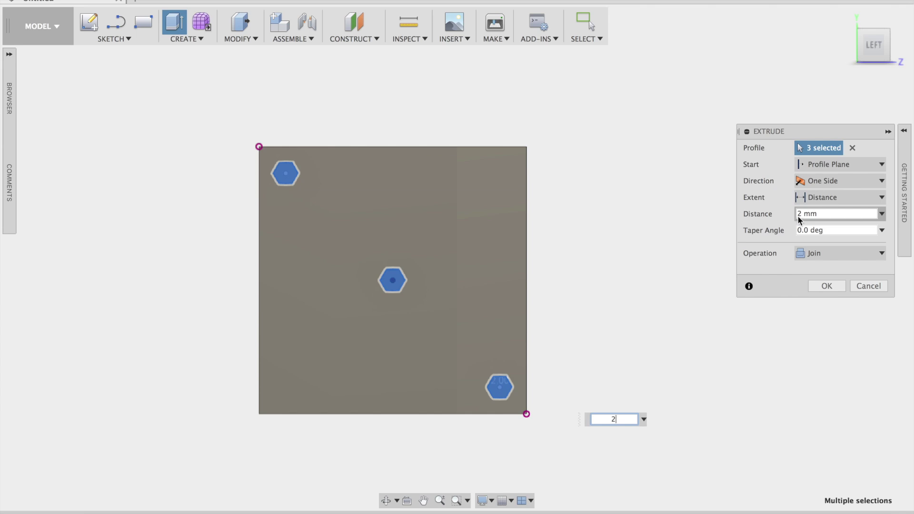
left_click(799, 219)
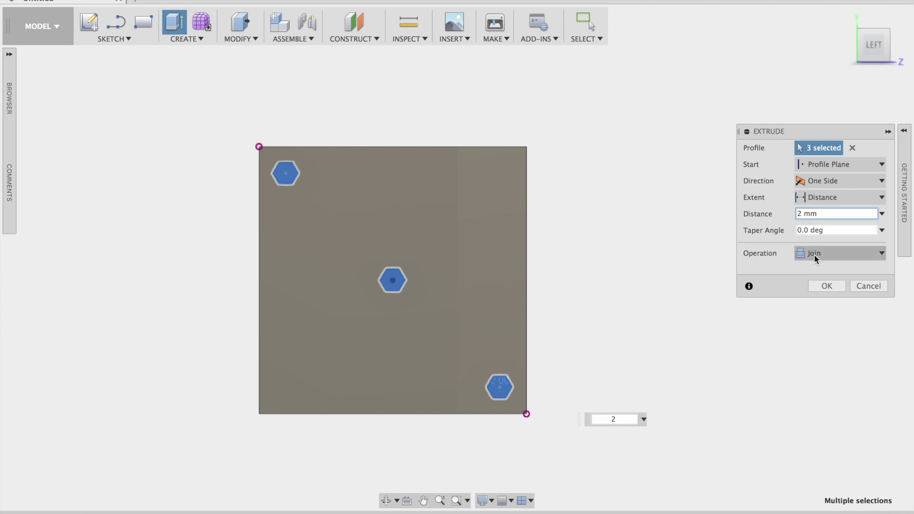
left_click(824, 286)
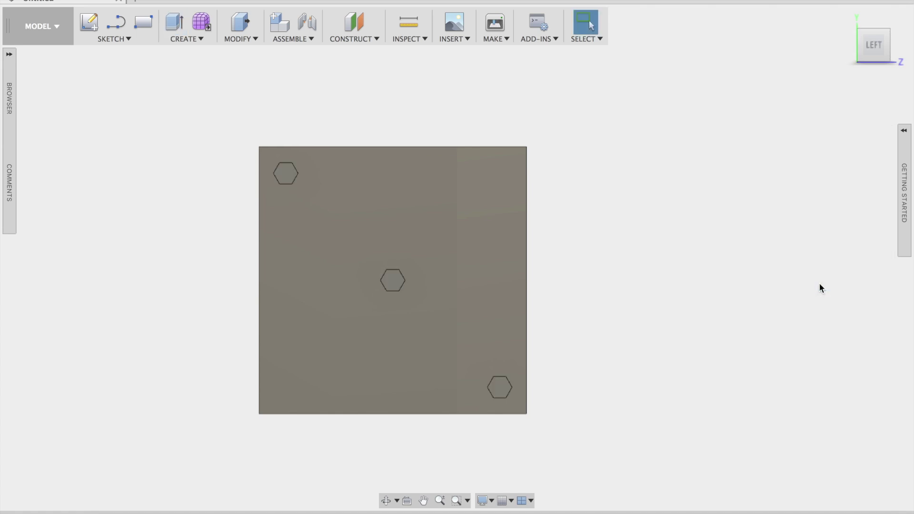
Switch to the isometric view of the cube with its hole, boss and hexagons.
mouse_move(888, 31)
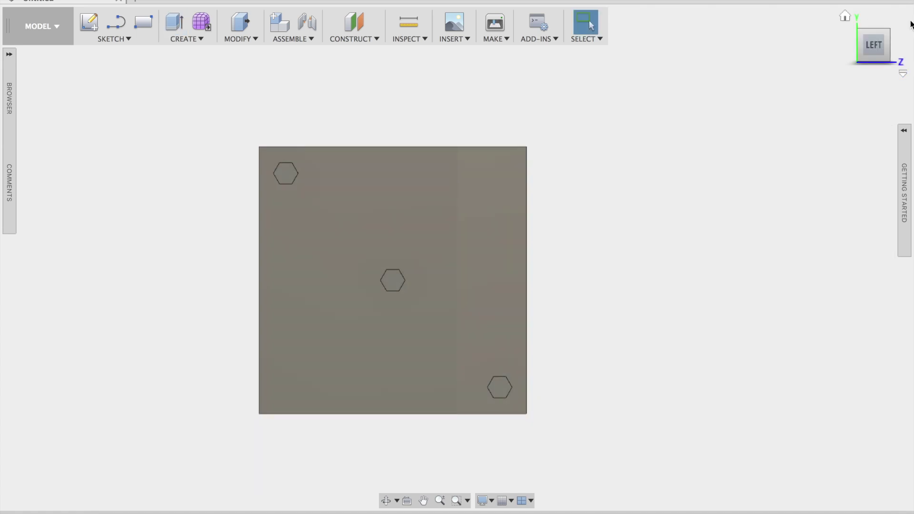
left_click(887, 31)
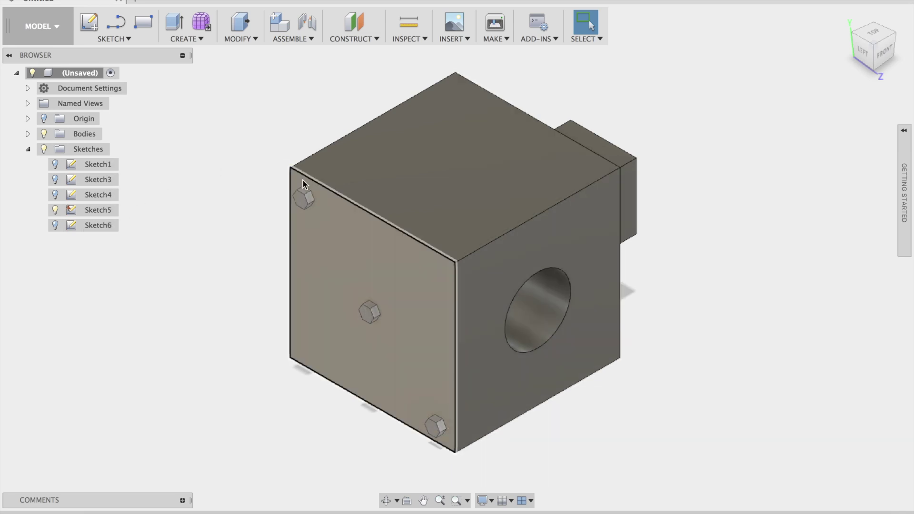
Rename Sketch1, Sketch3 and Sketch4 to 'Cube', 'Extrude cube' and 'circle'.
left_click(105, 168)
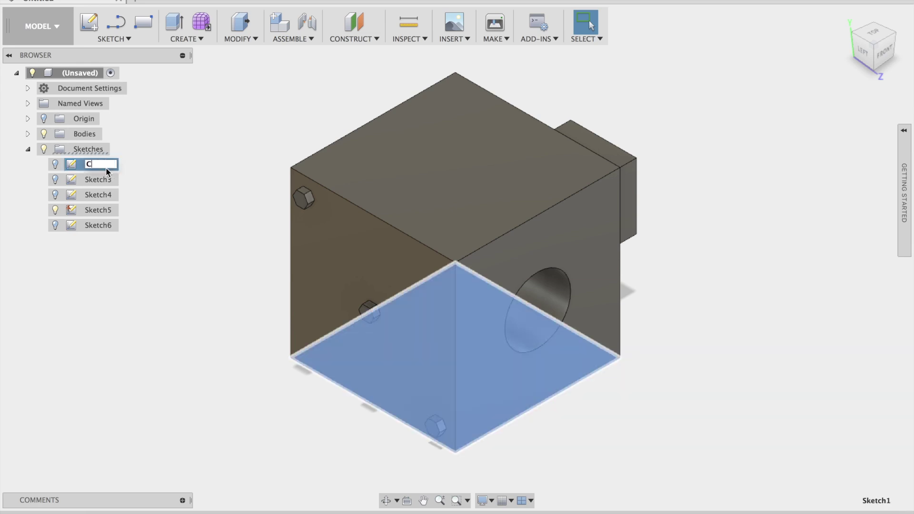
left_click(102, 179)
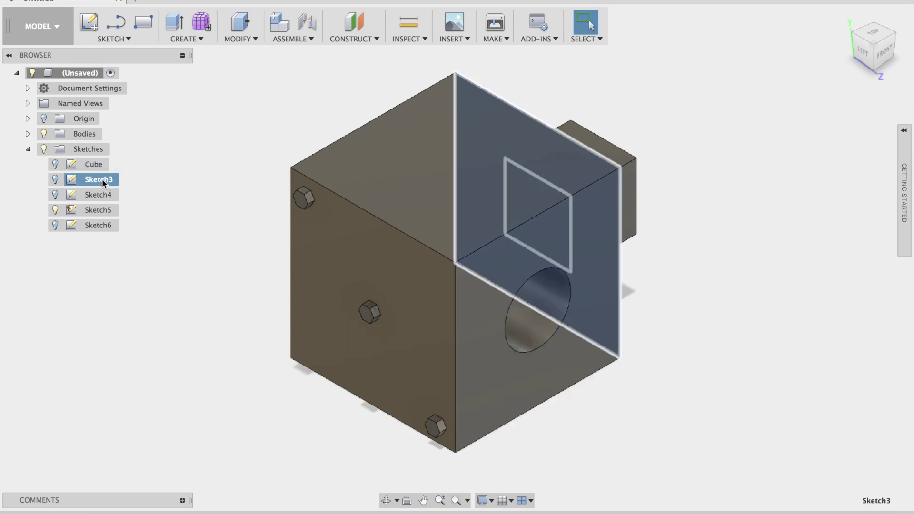
left_click(102, 179)
key("Right")
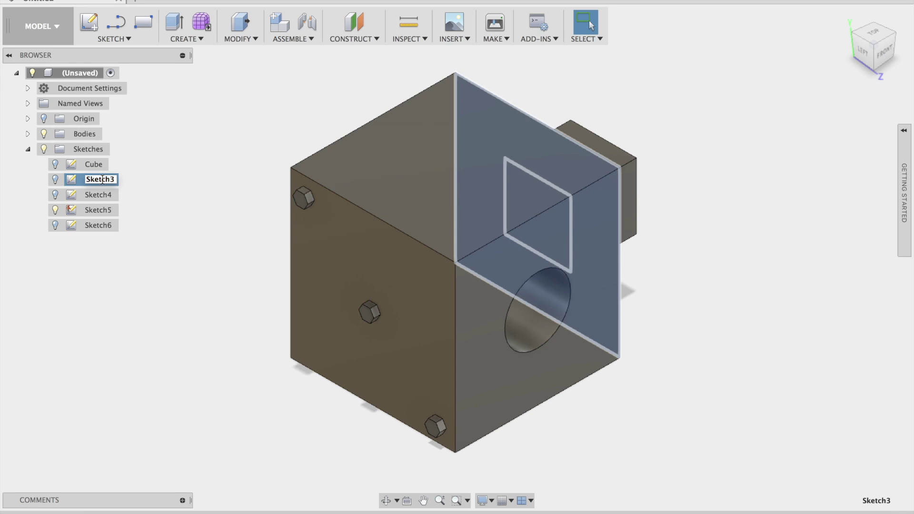
key("BackSpace")
key("BackSpace")
key("BackSpace")
key("BackSpace")
key("BackSpace")
key("BackSpace")
key("BackSpace")
type("Extrude cube")
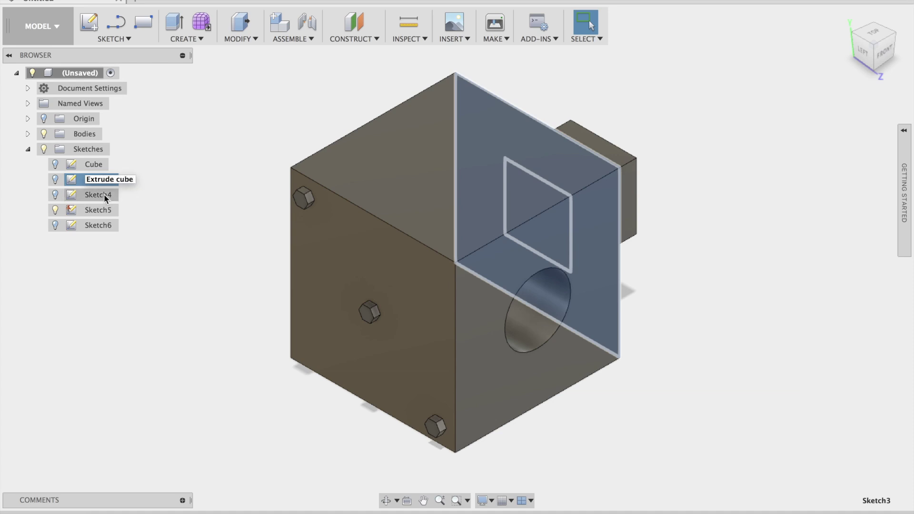
left_click(105, 196)
double_click(105, 195)
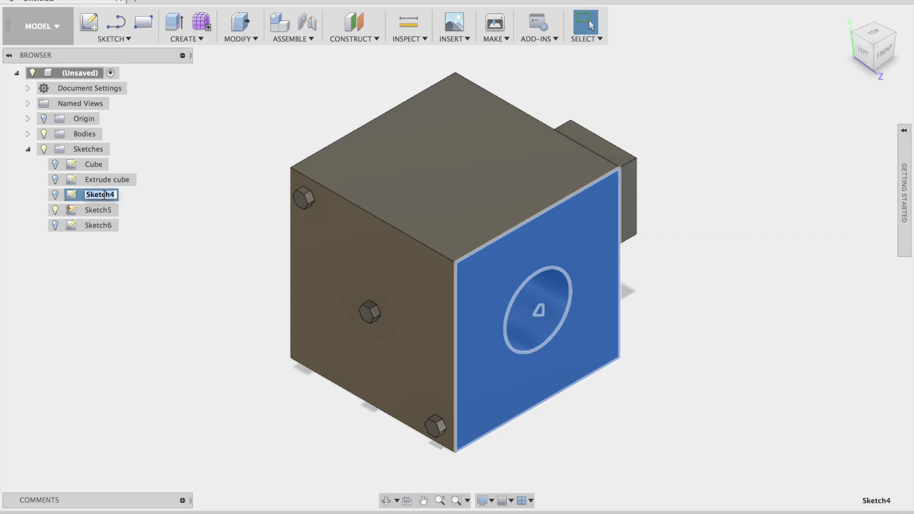
type("circle")
left_click(107, 211)
Delete Sketch5 and rename Sketch6 to 'hex'.
right_click(106, 210)
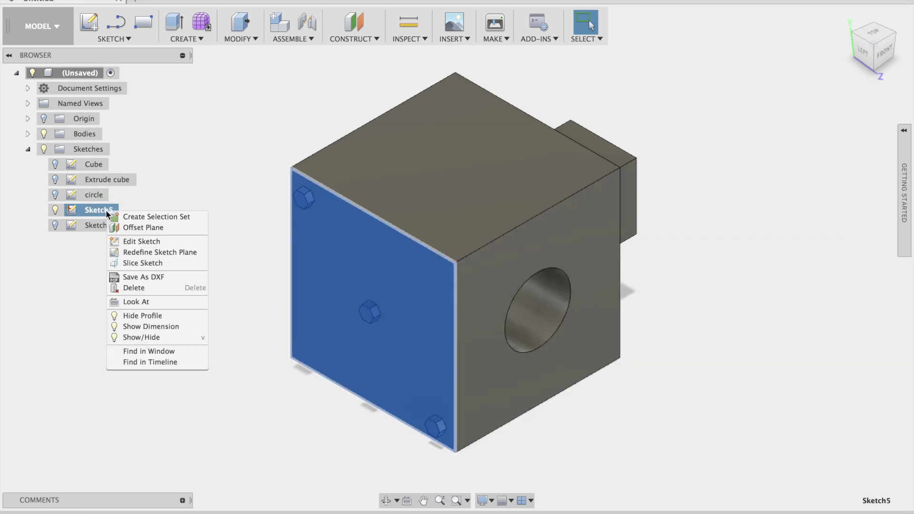
left_click(134, 288)
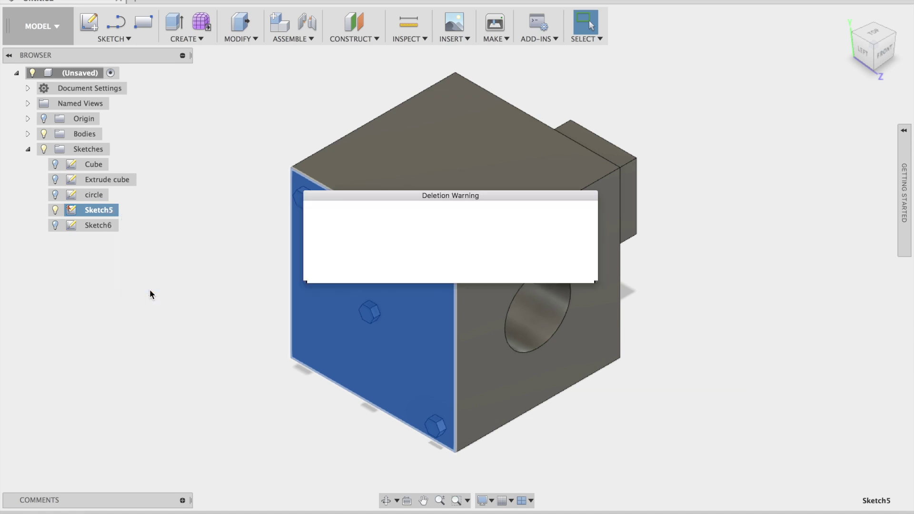
left_click(386, 270)
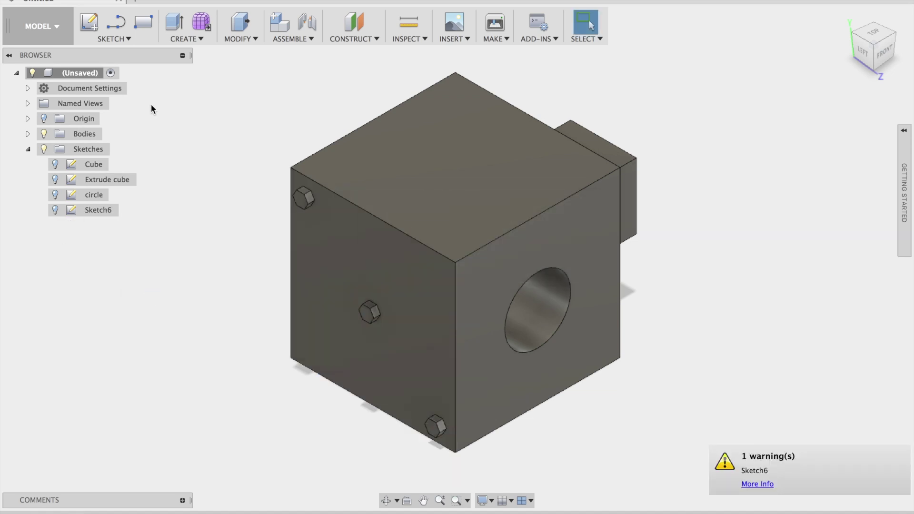
left_click(98, 212)
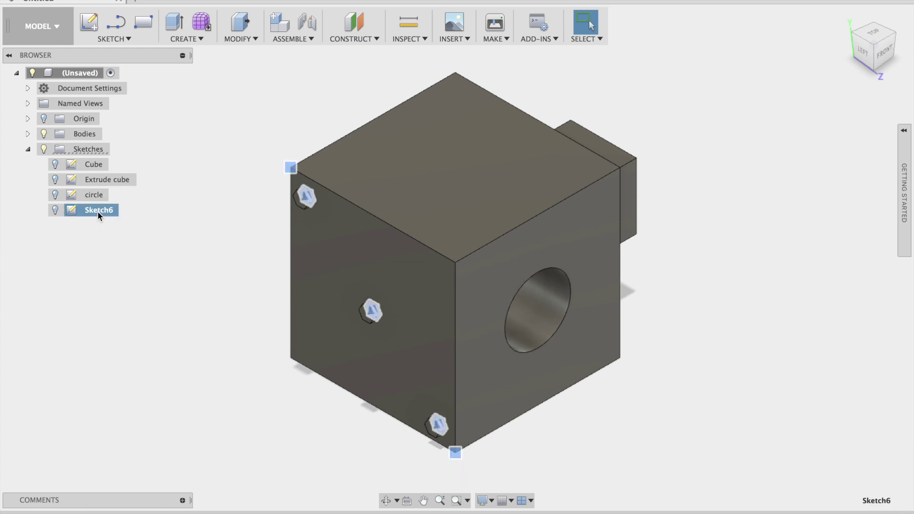
left_click(98, 211)
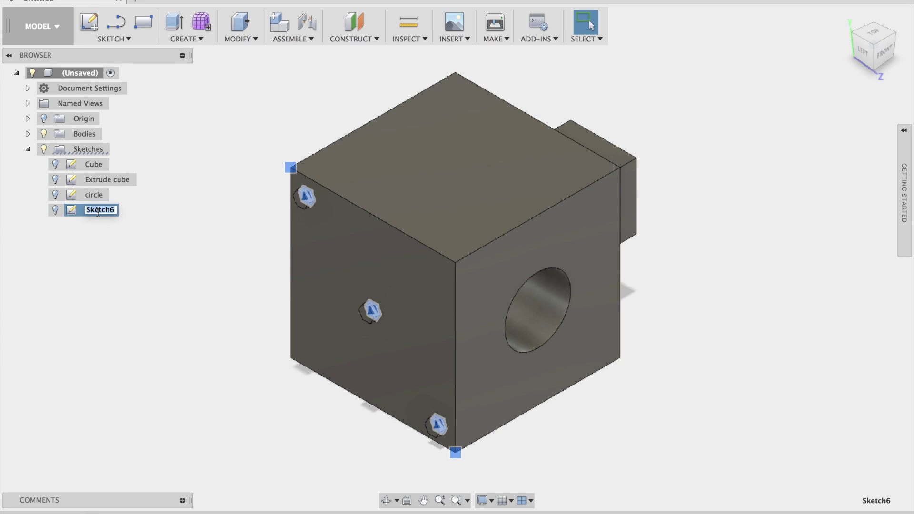
type("hex")
left_click(123, 261)
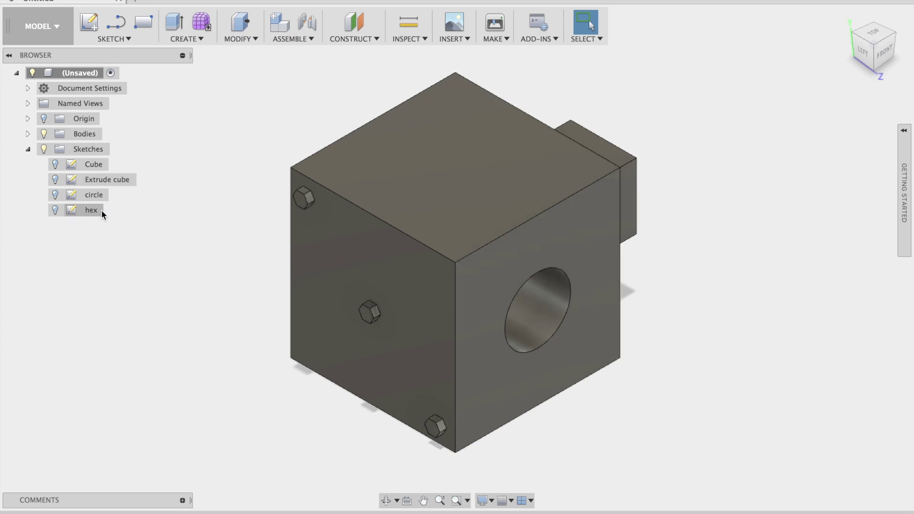
Toggle the sketch visibility bulbs so the hex, circle and Extrude cube sketches are hidden.
left_click(63, 193)
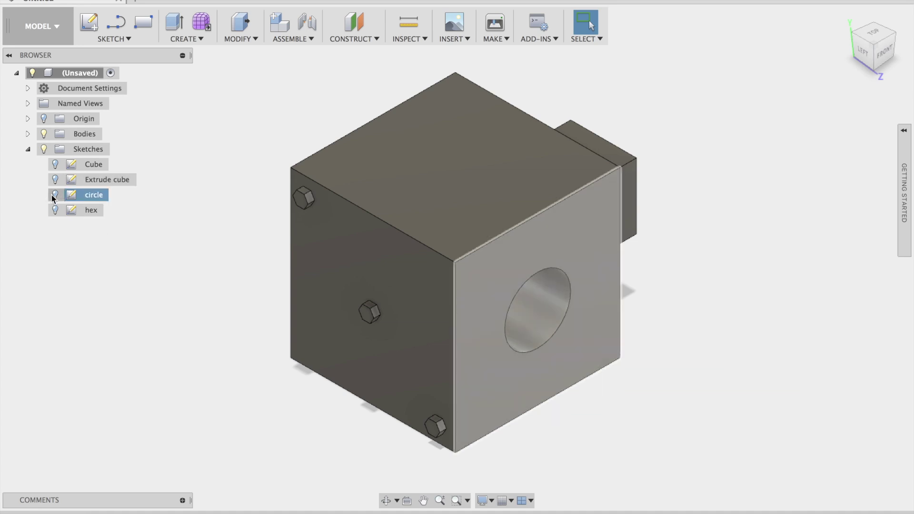
left_click(54, 211)
left_click(55, 210)
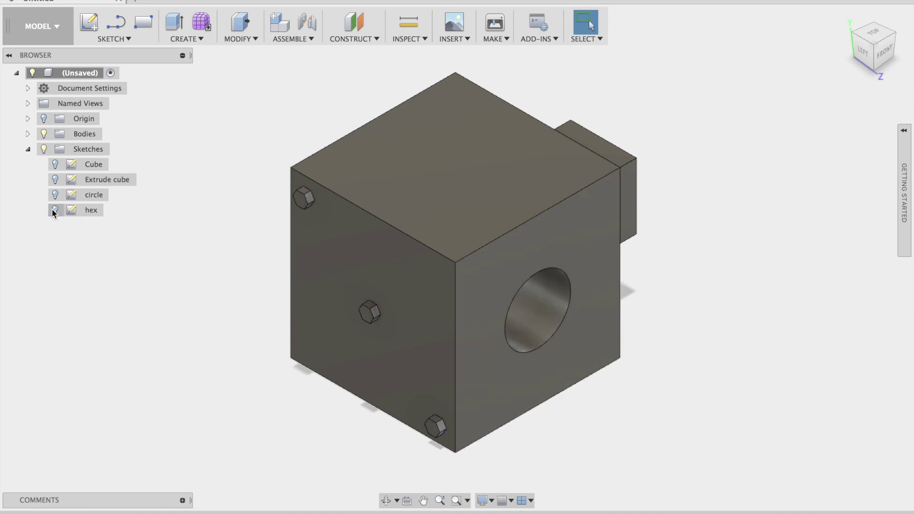
left_click(56, 195)
left_click(56, 196)
left_click(55, 195)
left_click(56, 195)
left_click(55, 180)
left_click(55, 180)
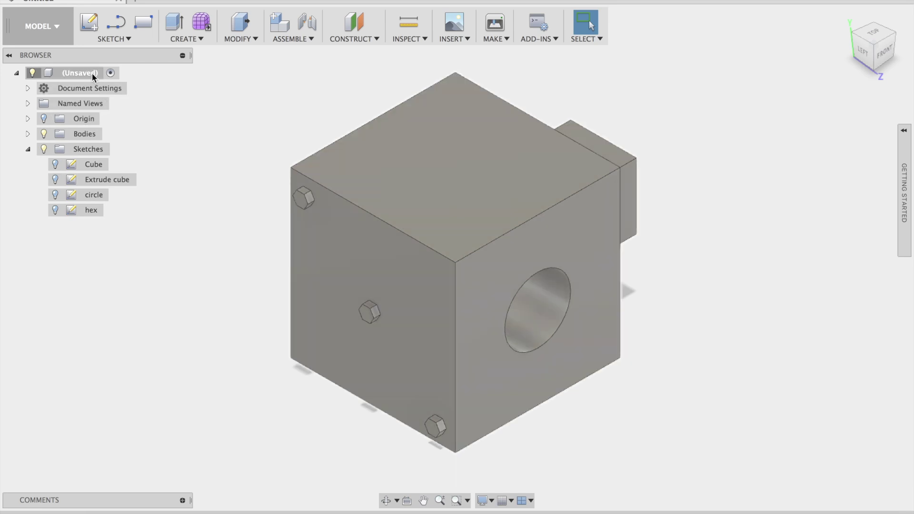
left_click(93, 74)
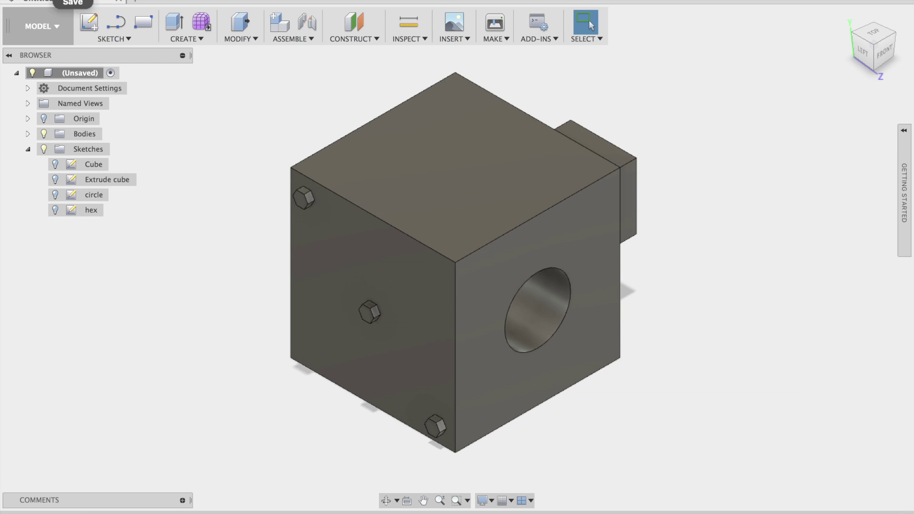
Save the design as 'First Cube' in My First Project, reaching version v1.
left_click(71, 1)
left_click(292, 98)
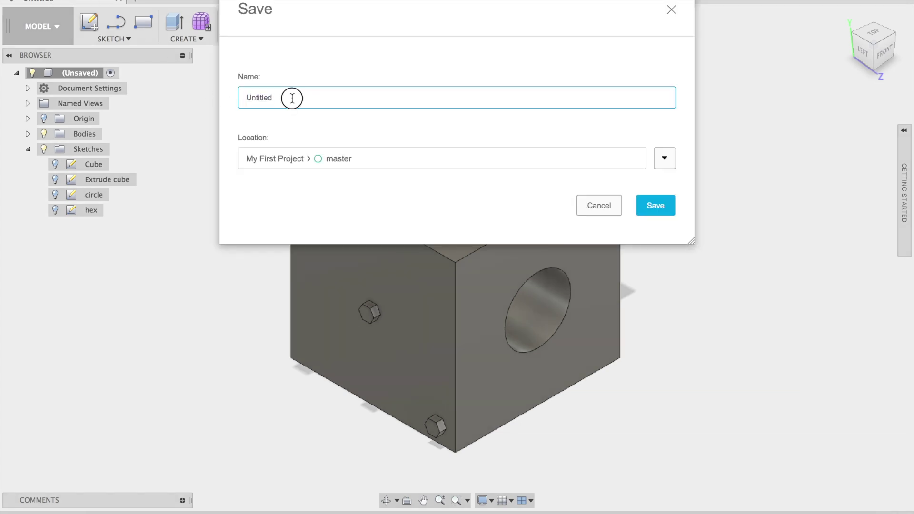
left_click_drag(291, 98, 213, 98)
type("First Cue")
key("BackSpace")
type("be")
left_click(657, 200)
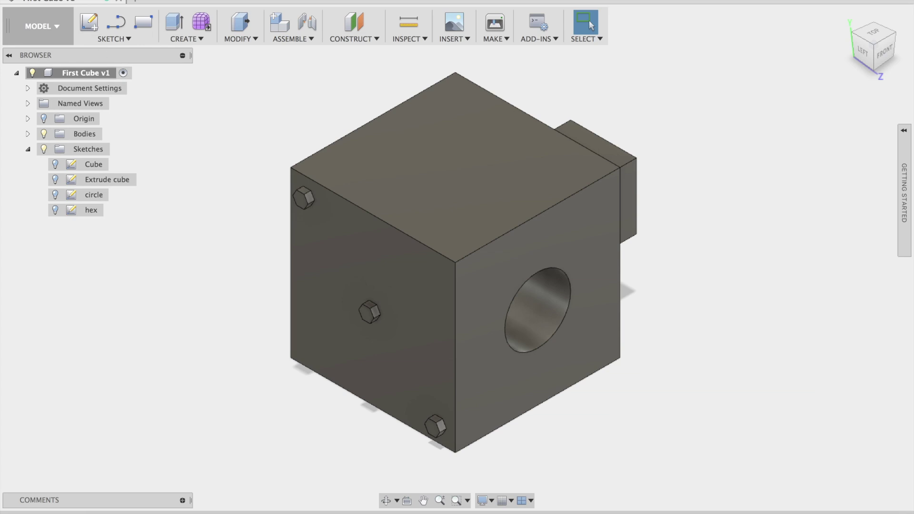
left_click(73, 1)
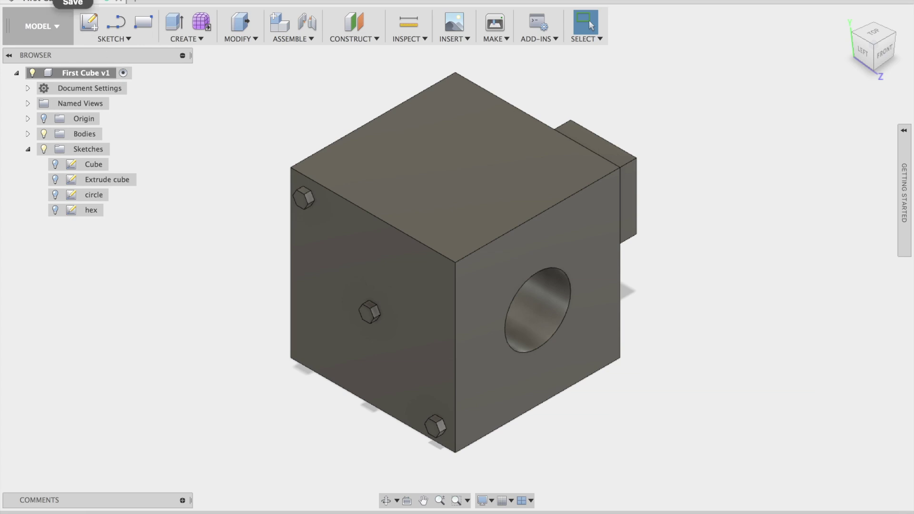